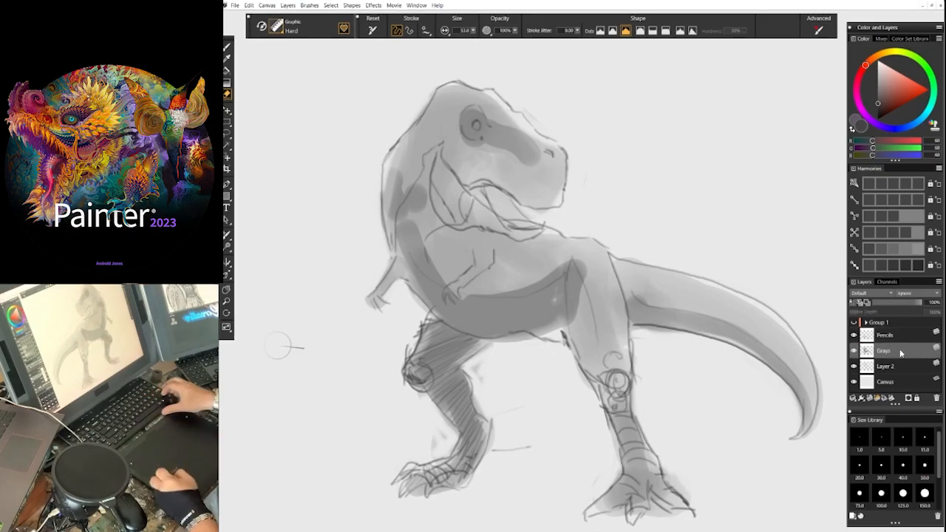
Group the Pencils, Grays and Layer 2 layers and toggle the groups' visibility to check their contents
key(ctrl+g)
click(853, 332)
click(853, 322)
click(854, 323)
click(854, 332)
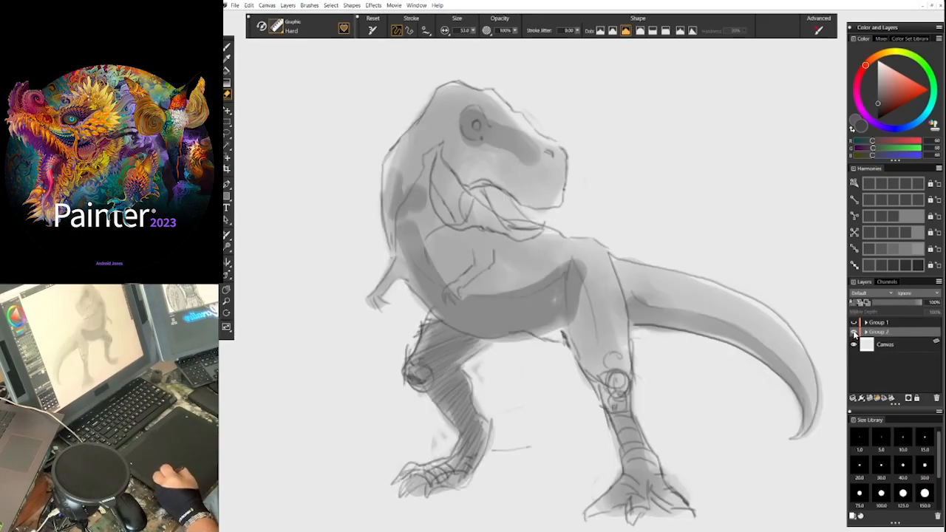
Move the grouped dinosaur sketch toward the left side of the canvas to free space beside it
key(ctrl+minus)
click(226, 112)
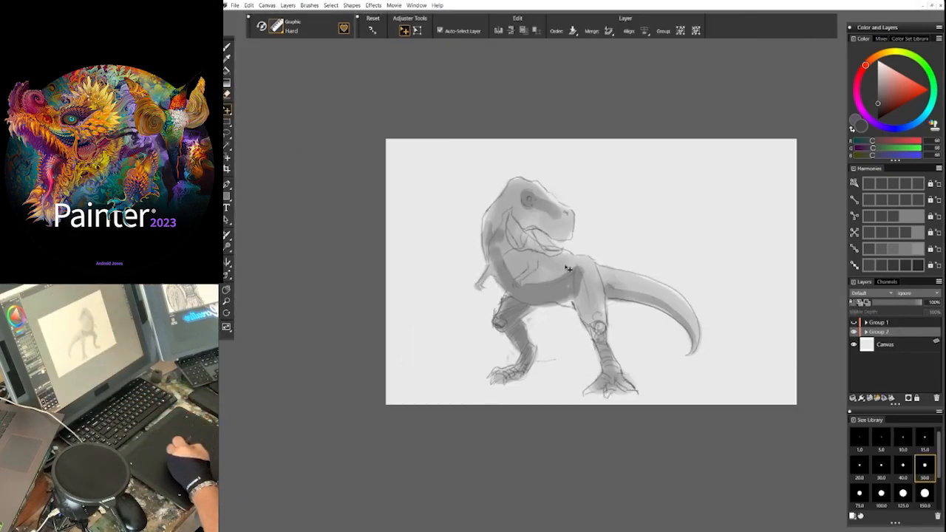
drag(570, 270, 502, 262)
key(ctrl+plus)
drag(676, 207, 618, 218)
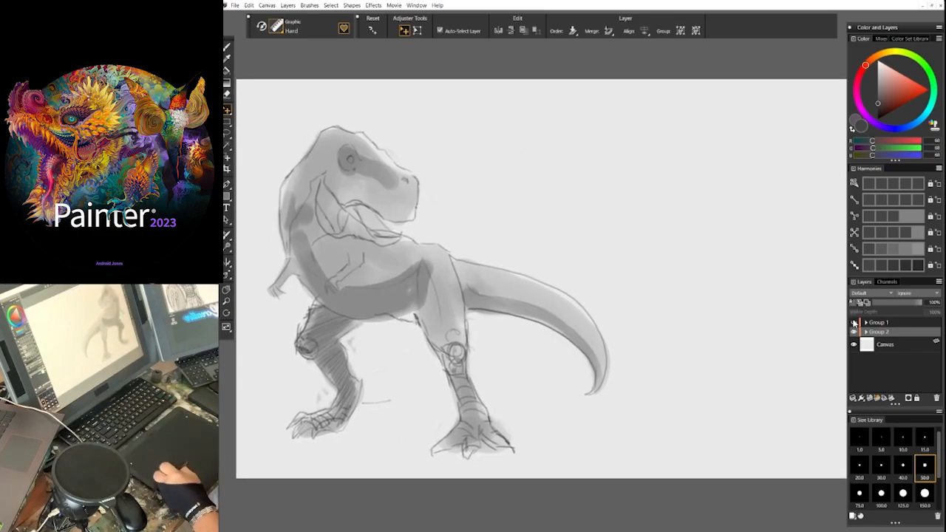
Show the warrior artwork and scale it down to about half its height beside the dinosaur's tail
click(854, 323)
click(902, 324)
drag(516, 223, 382, 231)
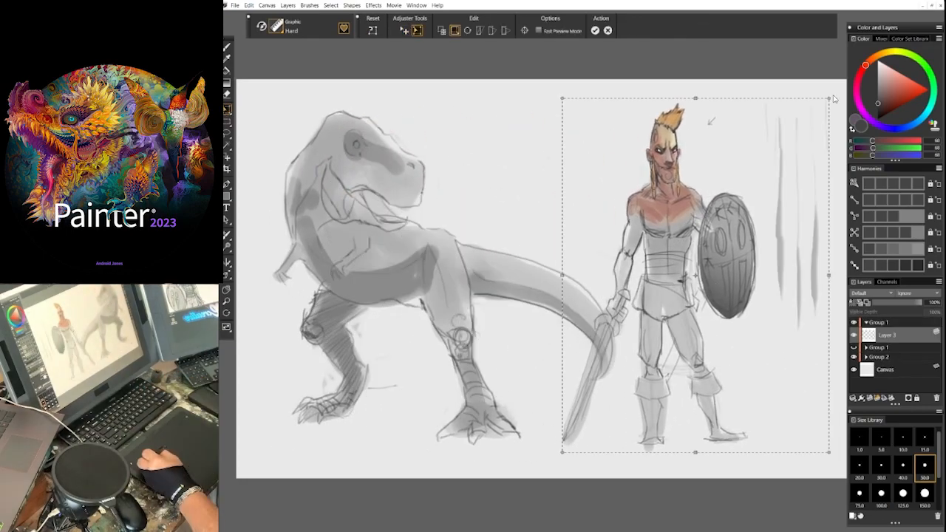
drag(831, 97, 706, 238)
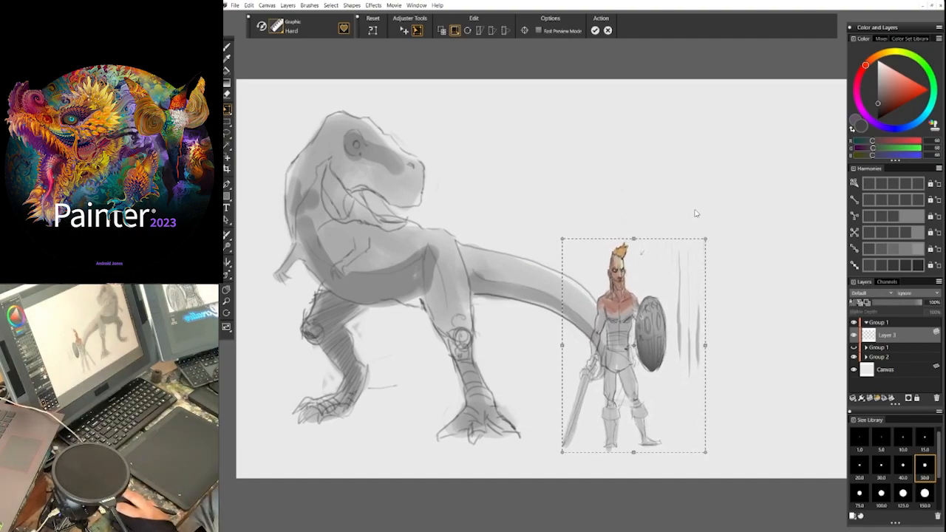
drag(706, 238, 687, 270)
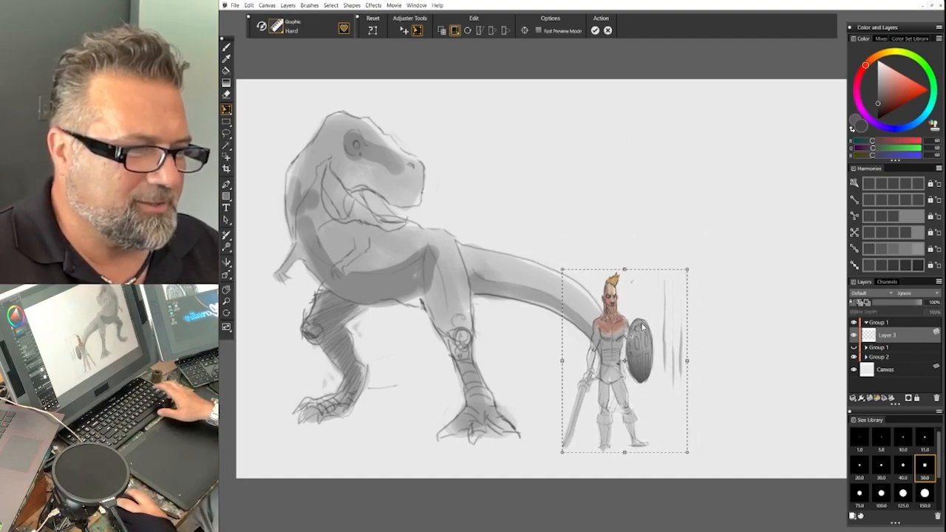
Flip the warrior horizontally, committing the transformation, and reposition him near the dinosaur's tail
click(249, 5)
mouse_move(296, 126)
click(399, 168)
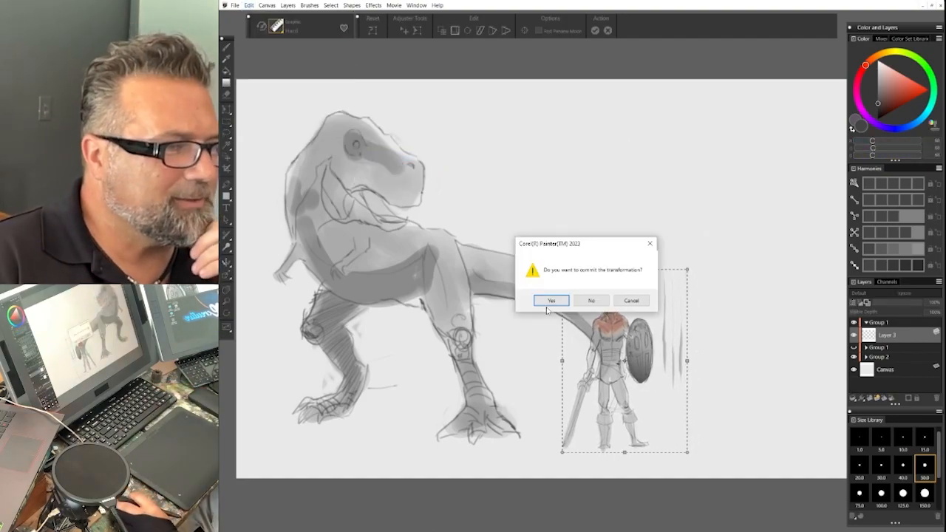
click(544, 300)
key(g)
key(f)
drag(657, 355, 584, 343)
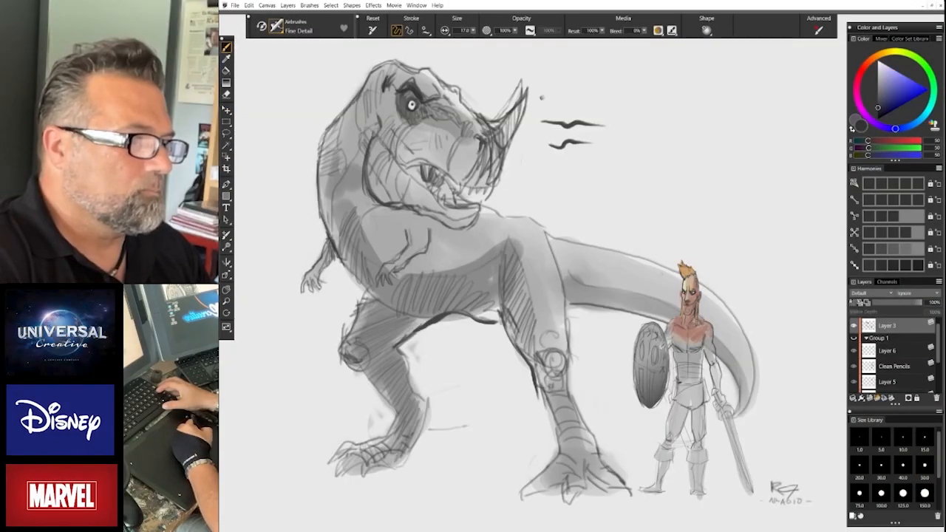
Ink bold dark outlines along the dinosaur's back, belly, legs and feet with the Fine Detail airbrush at size 17
drag(325, 241, 397, 315)
mouse_move(366, 297)
mouse_down()
mouse_move(345, 345)
mouse_move(361, 373)
mouse_up()
drag(399, 348, 412, 366)
mouse_move(417, 431)
mouse_down()
mouse_move(369, 470)
mouse_move(334, 466)
mouse_up()
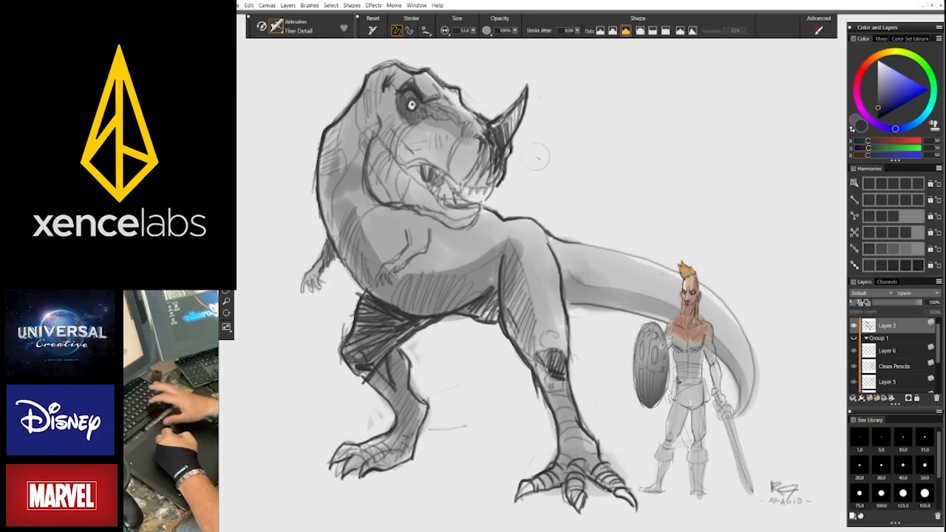
Hatch the shadow on the underside of the dinosaur's tail and start outlining the tail's upper edge
key(b)
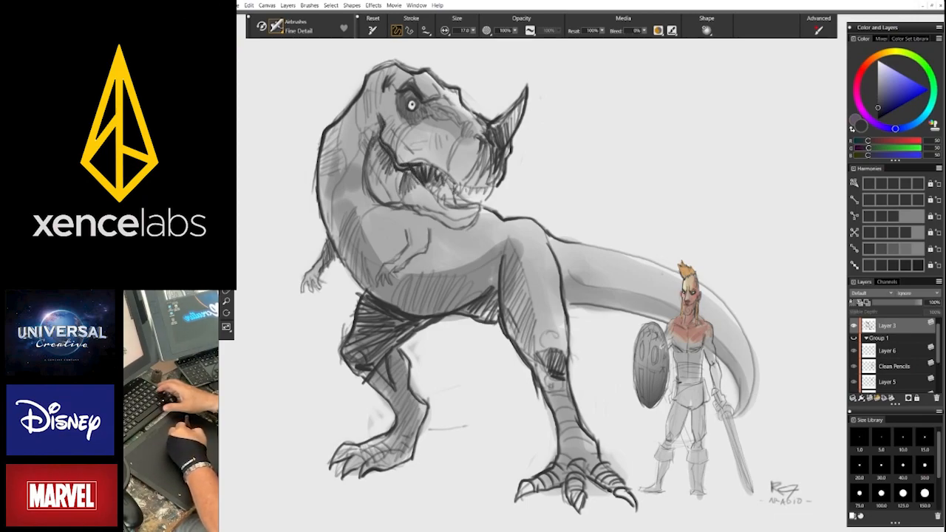
mouse_move(563, 275)
mouse_down()
mouse_move(614, 303)
mouse_move(674, 318)
mouse_up()
drag(601, 243, 657, 258)
key(ctrl+z)
drag(555, 231, 587, 246)
Redraw the tail's upper contour in dark line from the hip toward the tip, undoing stray strokes
key(alt+space)
mouse_move(730, 278)
mouse_down()
mouse_move(720, 213)
mouse_move(681, 159)
mouse_up()
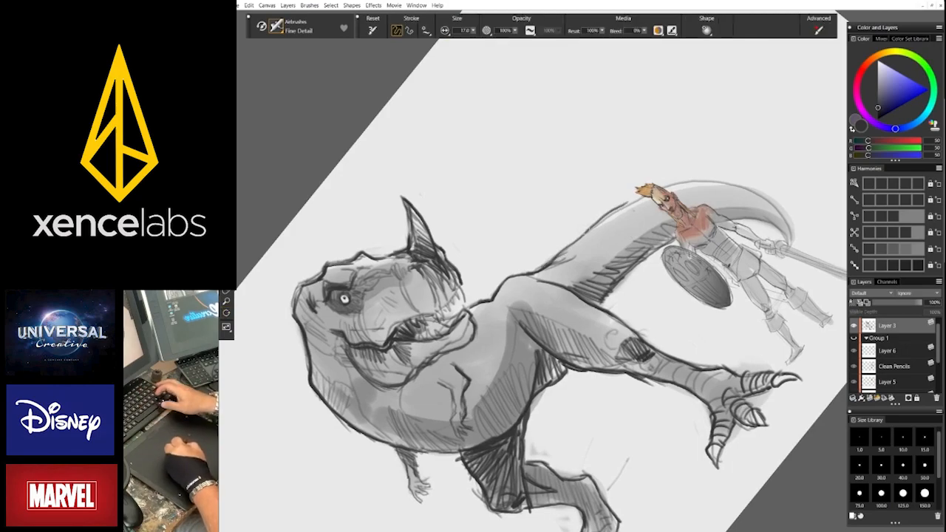
key(ctrl+z)
drag(559, 254, 641, 198)
drag(705, 182, 782, 221)
key(ctrl+z)
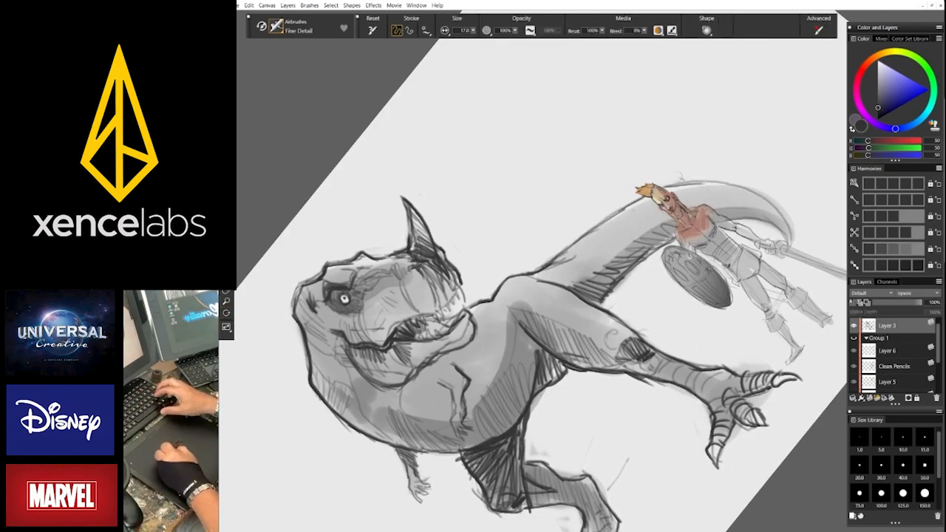
key(alt+space)
click(737, 184)
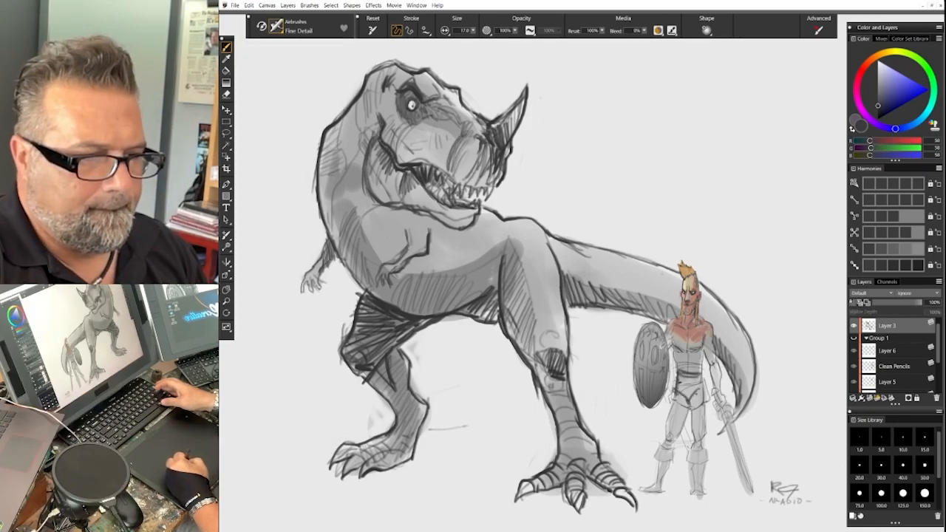
Reduce the Fine Detail airbrush size and strengthen the linework on the warrior's hair and face
key(ctrl+plus)
drag(695, 463, 539, 363)
key(ctrl+plus)
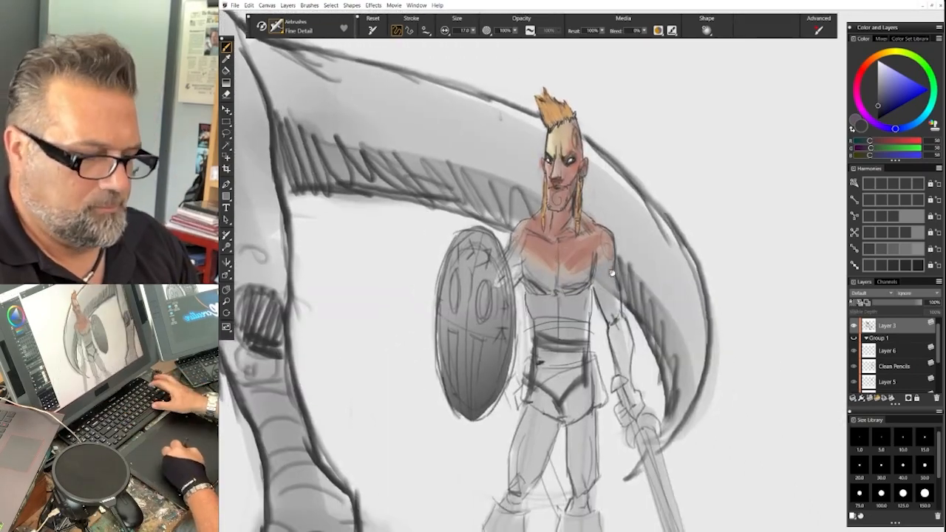
key(bracketleft)
key(bracketleft)
key(bracketleft)
key(bracketleft)
key(bracketleft)
key(bracketleft)
key(bracketleft)
key(bracketleft)
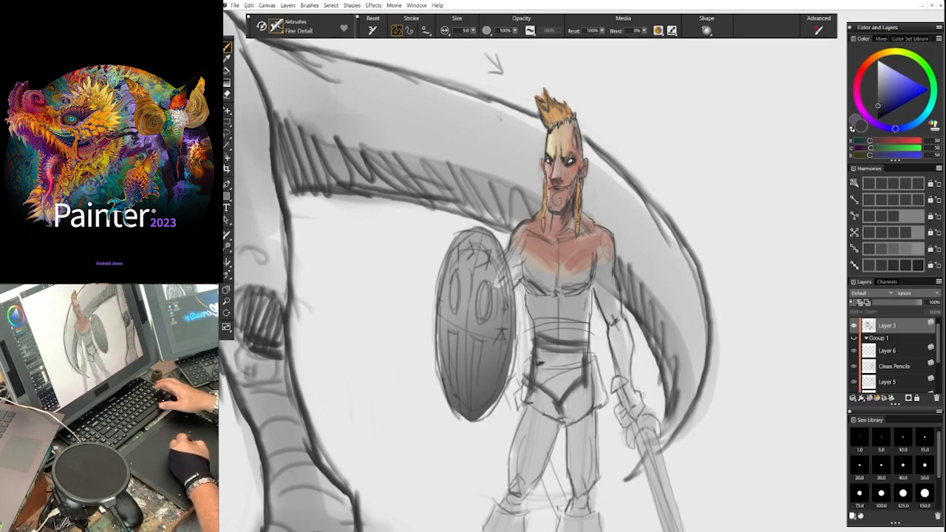
Lasso the warrior's shield and shift it slightly lower
key(l)
drag(581, 111, 592, 196)
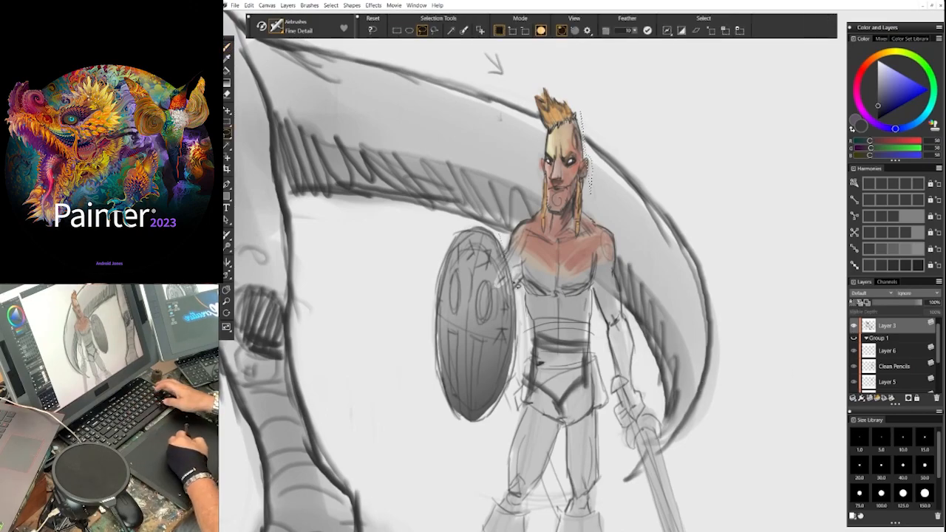
mouse_move(426, 306)
mouse_down()
mouse_move(473, 214)
mouse_move(492, 203)
mouse_move(479, 224)
mouse_move(448, 407)
mouse_move(512, 262)
mouse_move(498, 314)
mouse_up()
key(f)
Apply a Scale transform to the selected shield with the aspect ratio constrained
click(249, 6)
mouse_move(252, 129)
click(355, 147)
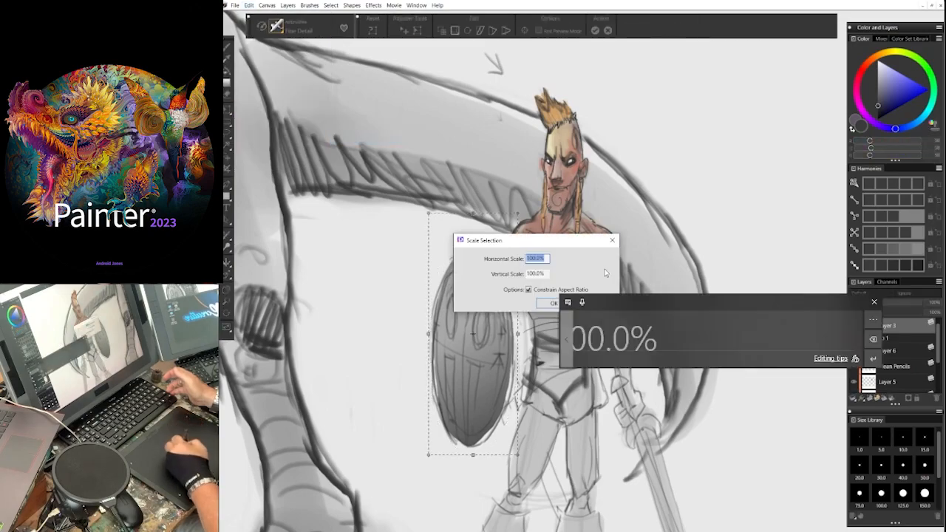
key(Return)
Try rotating the selected shield by -10 degrees
click(249, 5)
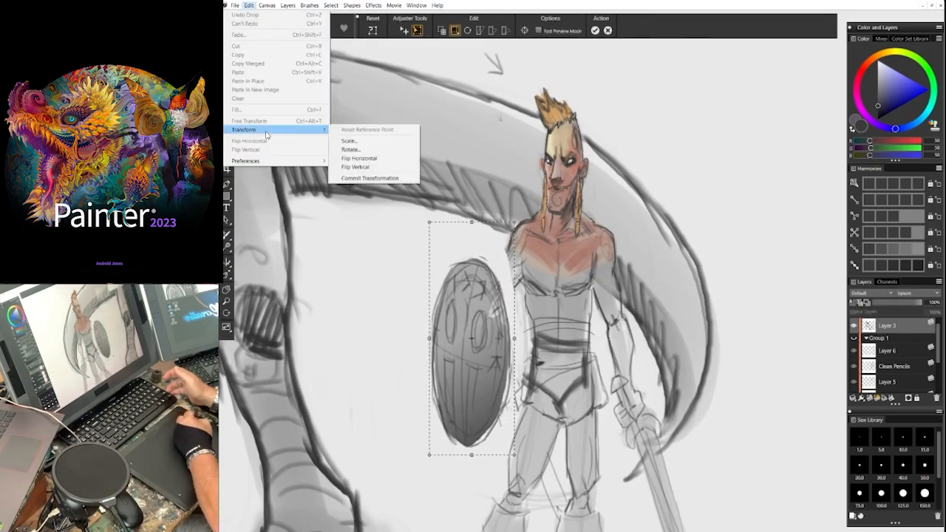
click(351, 151)
text(-10)
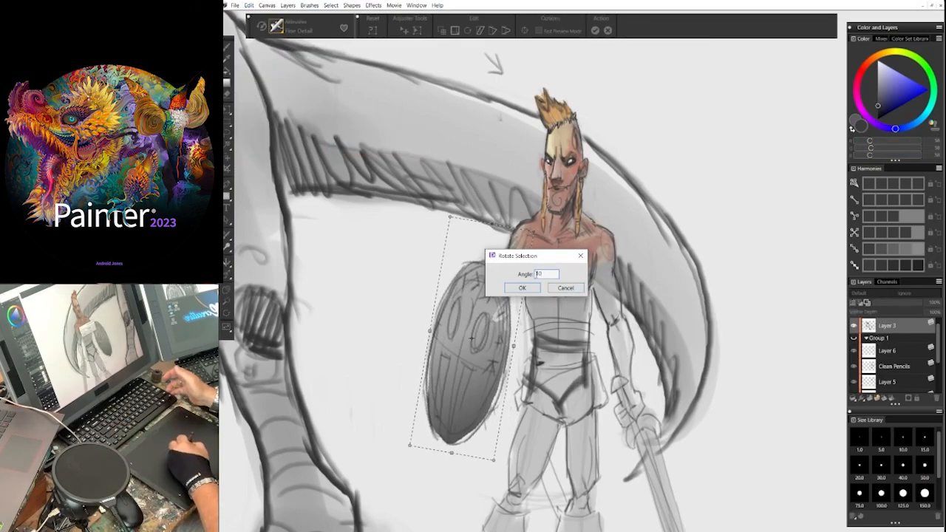
click(567, 290)
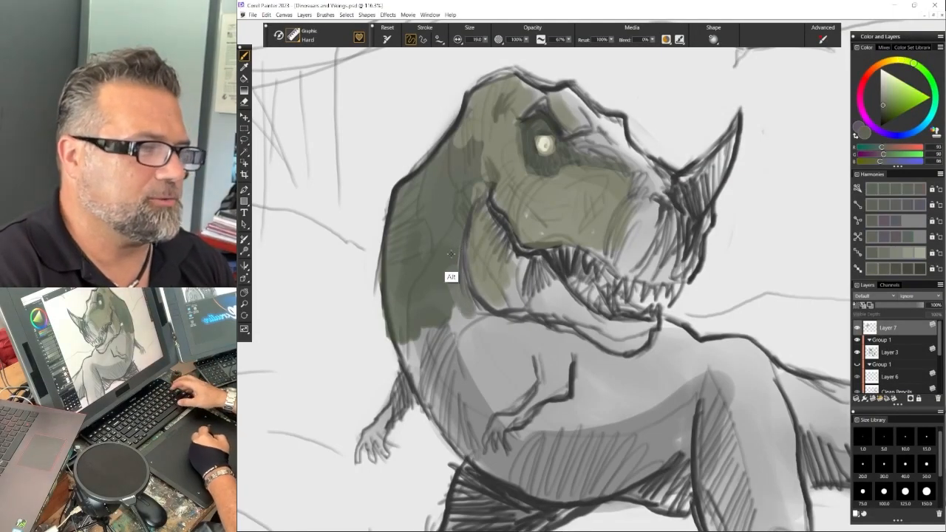
Paint the dinosaur's jaw and throat in muted olive tones sampled from its head with the Graphic Hard brush
alt+click(473, 268)
mouse_move(482, 226)
mouse_down()
mouse_move(513, 291)
mouse_move(555, 299)
mouse_move(591, 325)
mouse_up()
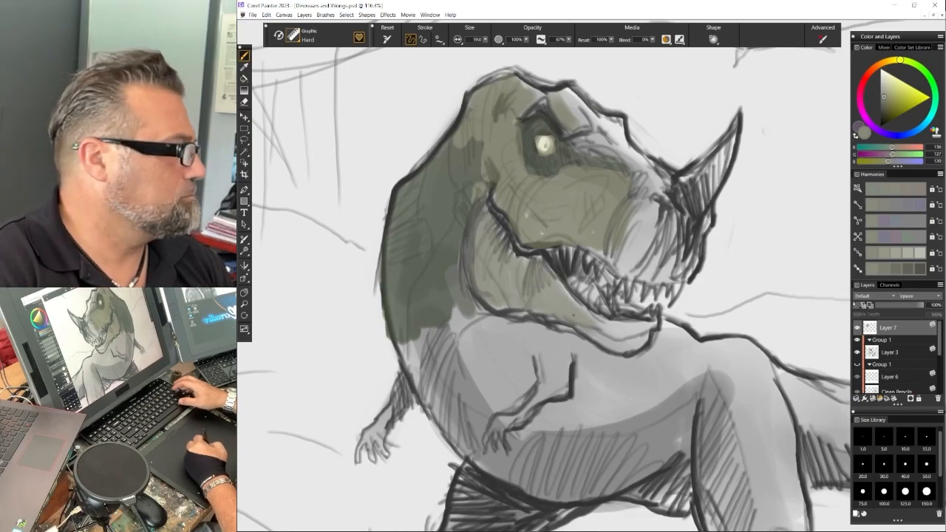
alt+click(532, 143)
mouse_move(484, 208)
mouse_down()
mouse_move(510, 262)
mouse_move(544, 281)
mouse_up()
alt+click(539, 283)
Lower the brush opacity to 60% and extend sampled olive colors over the lower jaw and snout
click(527, 39)
click(488, 57)
alt+click(462, 223)
mouse_move(484, 215)
mouse_down()
mouse_move(597, 322)
mouse_move(648, 341)
mouse_up()
alt+click(596, 210)
drag(621, 209, 661, 281)
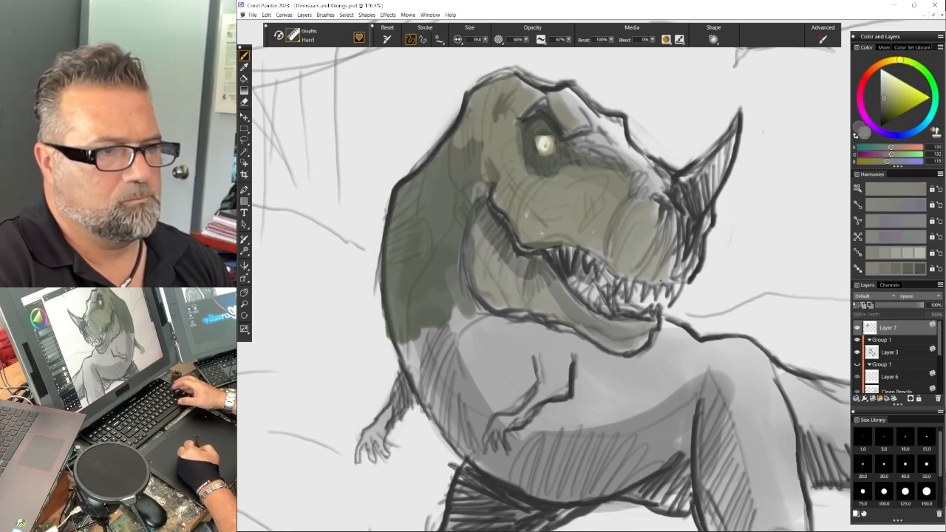
Pick a warm brownish color and paint the dinosaur's horn
click(886, 62)
click(888, 85)
mouse_move(733, 139)
mouse_down()
mouse_move(701, 201)
mouse_move(684, 190)
mouse_up()
alt+click(702, 193)
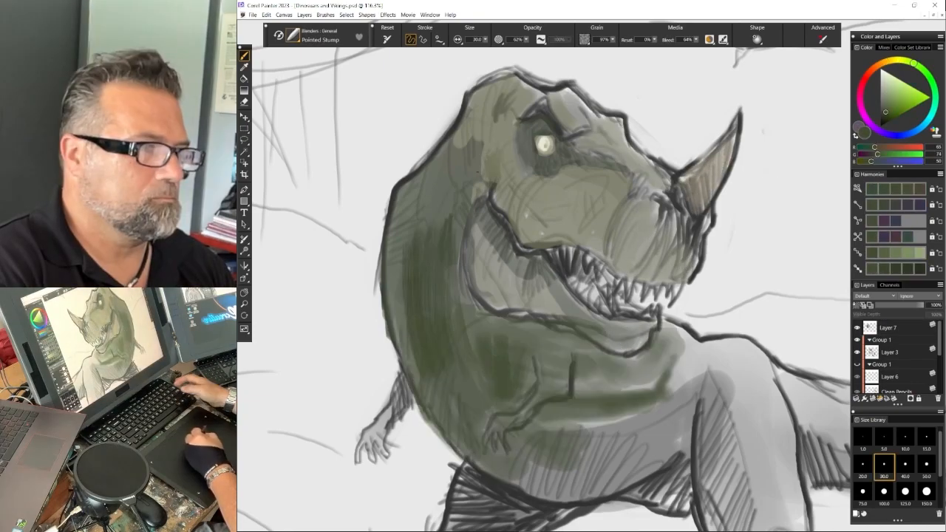
Switch to the Oils : Bravura Buttery brush and smooth sampled olive tones over the dinosaur's cheek and snout
click(296, 37)
click(303, 105)
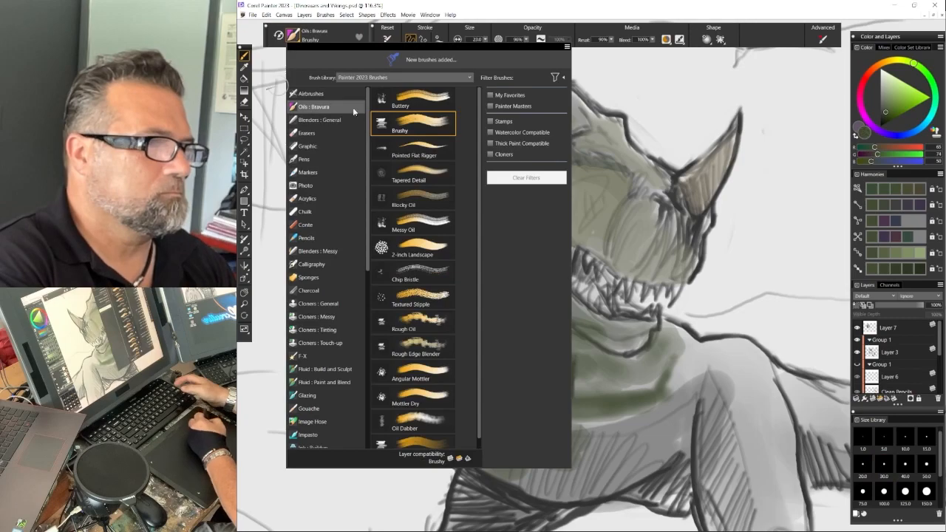
click(414, 111)
mouse_move(533, 212)
mouse_down()
mouse_move(494, 193)
mouse_move(504, 143)
mouse_move(540, 223)
mouse_move(569, 209)
mouse_up()
alt+click(505, 143)
drag(630, 197, 601, 226)
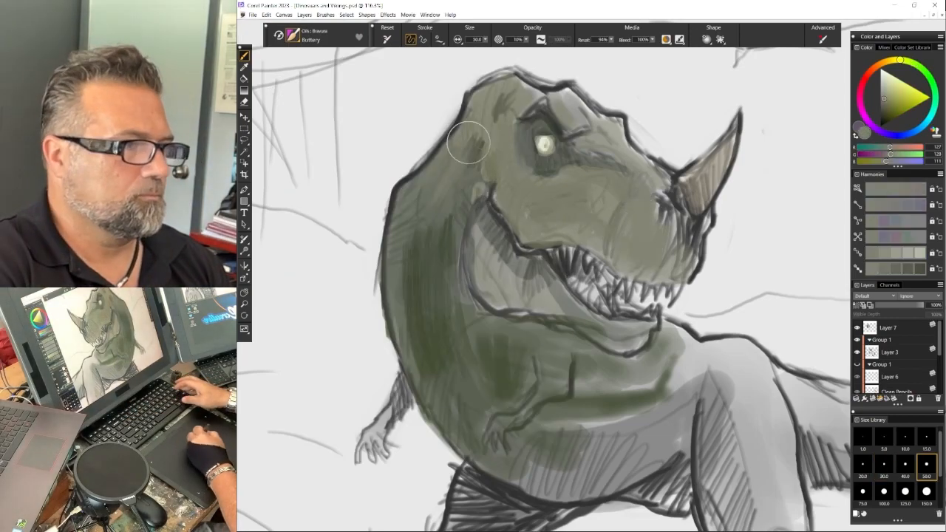
alt+click(420, 313)
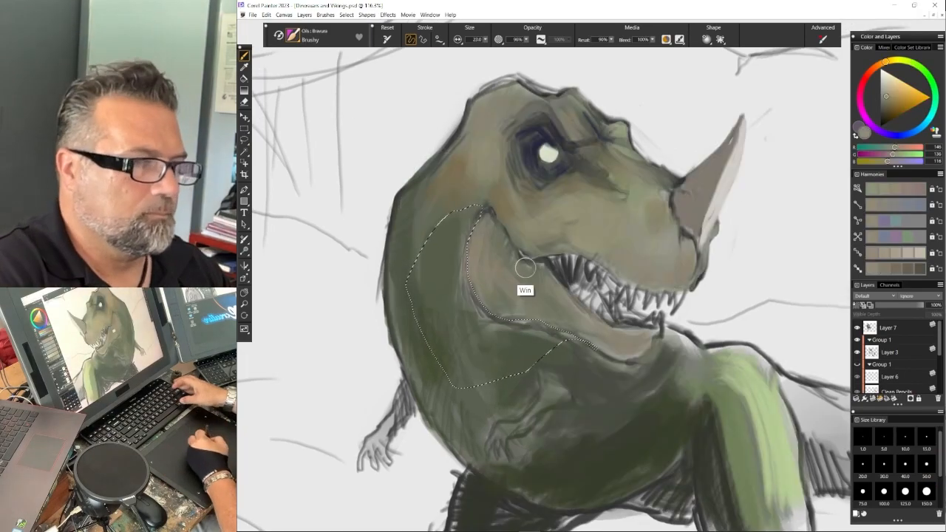
Paint a dark brown shadow behind the jaw inside the selected neck area with sampled colors, and deselect
alt+click(487, 264)
alt+click(522, 272)
mouse_move(478, 213)
mouse_down()
mouse_move(462, 277)
mouse_move(510, 338)
mouse_up()
drag(464, 292, 467, 331)
alt+click(449, 283)
mouse_move(473, 210)
mouse_down()
mouse_move(454, 233)
mouse_move(466, 302)
mouse_move(562, 335)
mouse_up()
alt+click(477, 280)
key(ctrl+d)
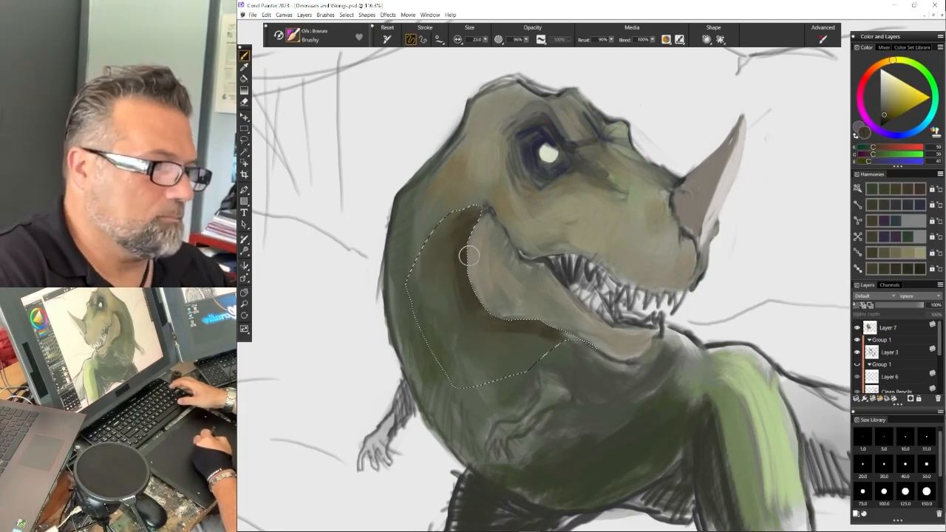
Switch to the Airbrushes Fine Detail brush and draw dark skin folds on the dinosaur's neck, face and snout
click(293, 37)
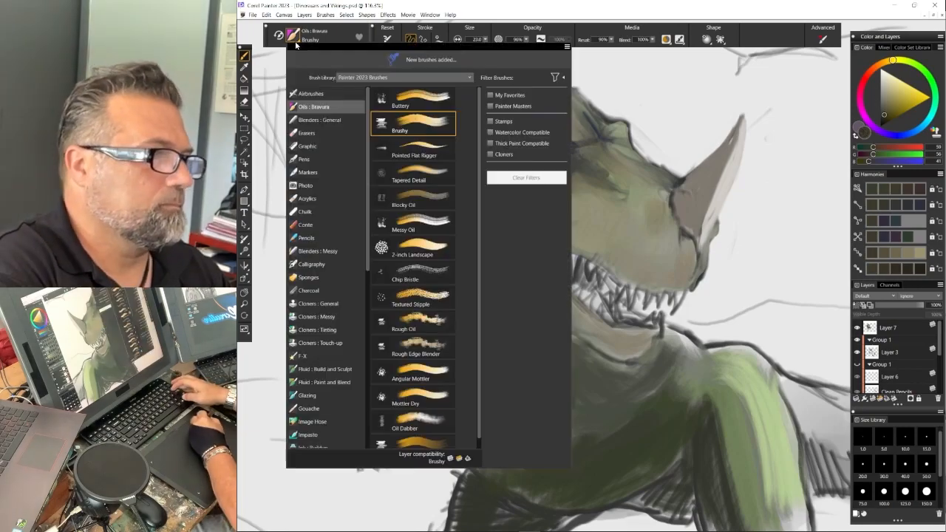
click(318, 93)
click(414, 204)
drag(406, 304, 415, 390)
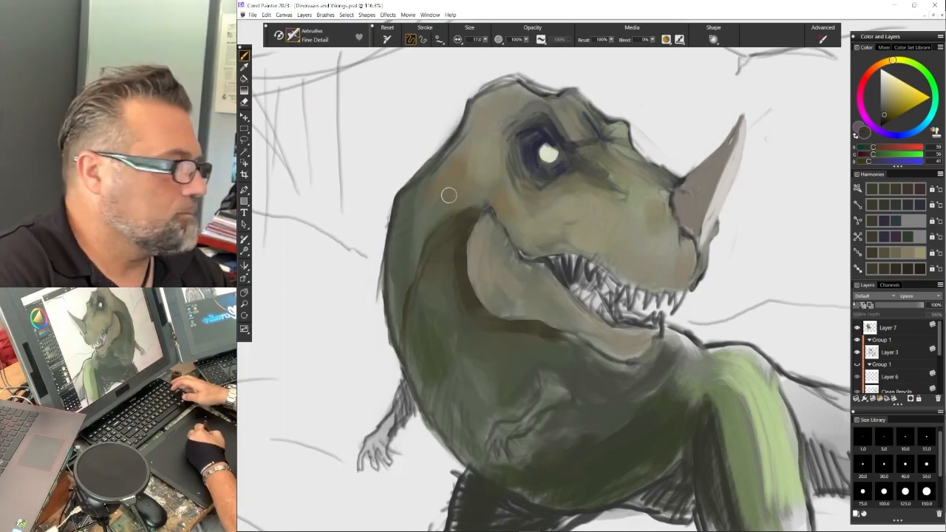
mouse_move(520, 101)
mouse_down()
mouse_move(499, 202)
mouse_move(520, 247)
mouse_up()
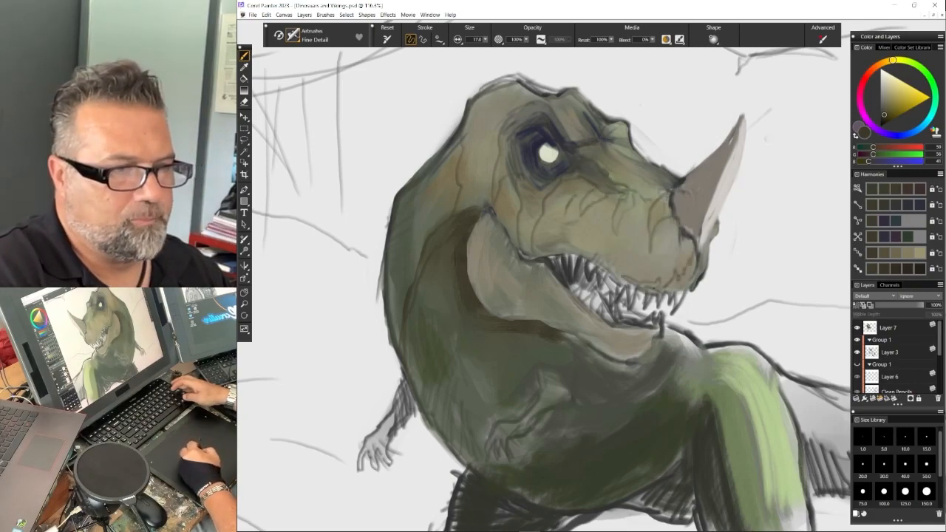
drag(644, 287, 680, 281)
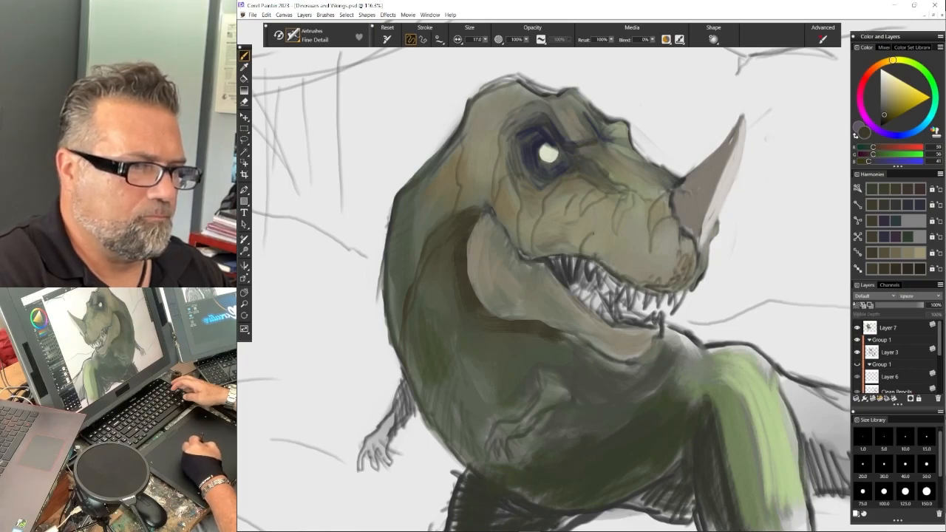
drag(592, 242, 609, 265)
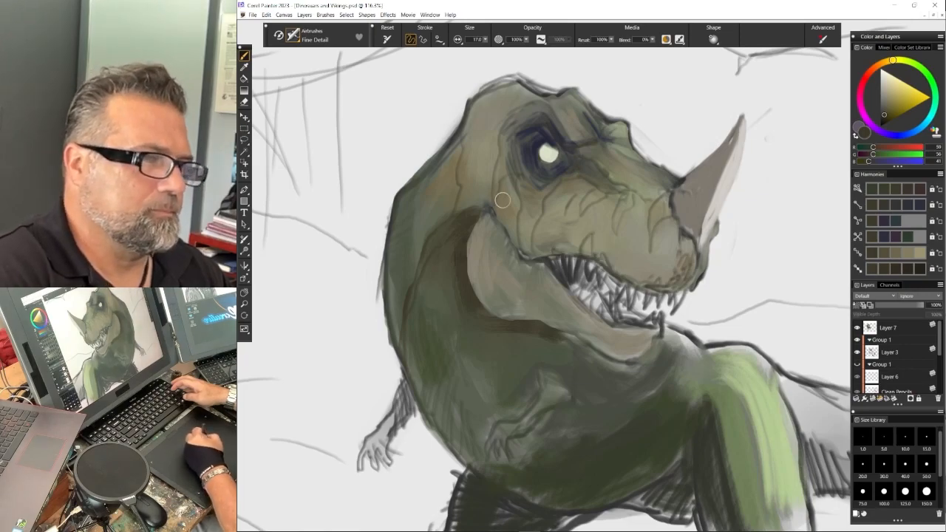
Paint lighter highlights on the brow ridge and add a dark blue pupil using the color sampled at the eye
alt+click(589, 138)
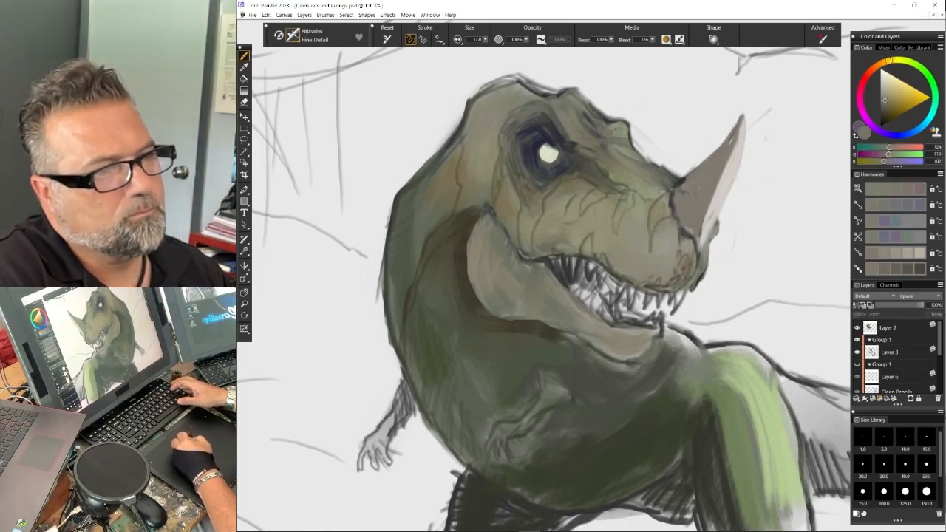
click(887, 80)
drag(619, 126, 625, 139)
drag(578, 139, 596, 144)
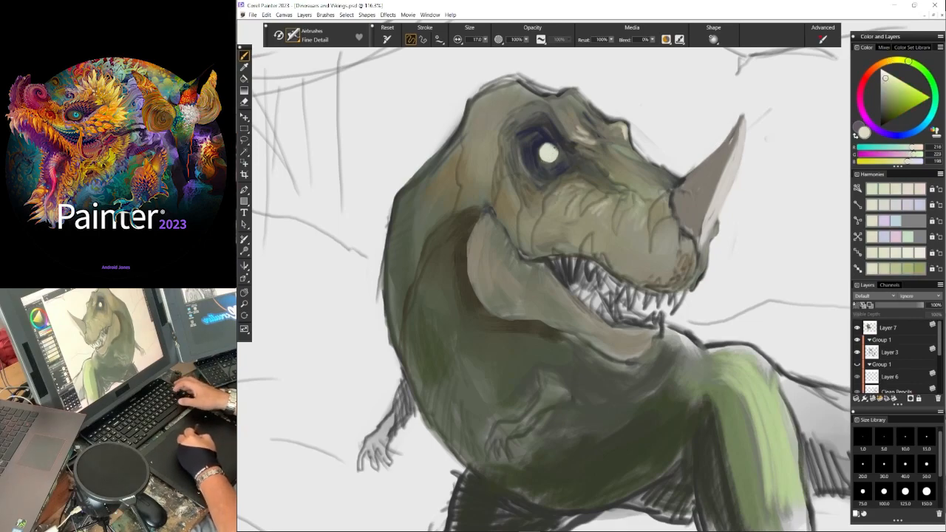
alt+click(545, 152)
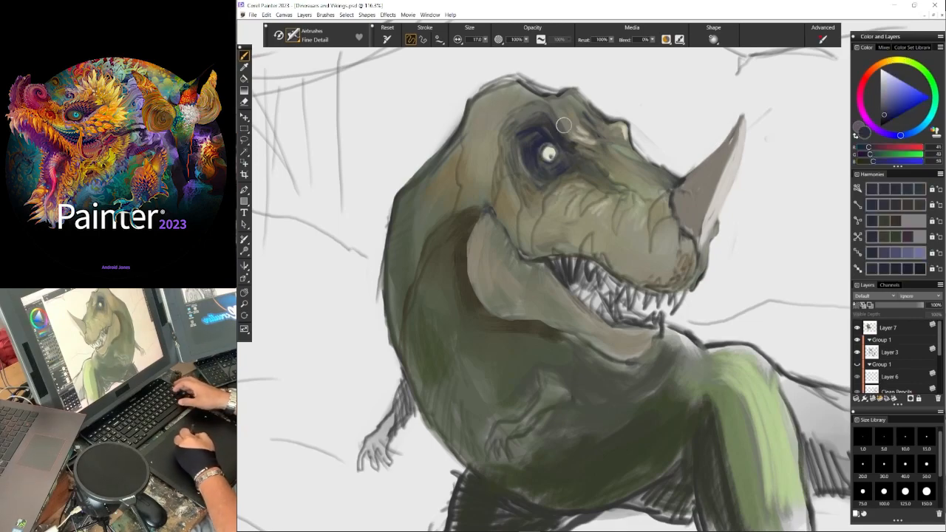
Draw dark folds behind the dinosaur's eye and deepen the crease behind and under the jaw with sampled dark tones
alt+click(496, 150)
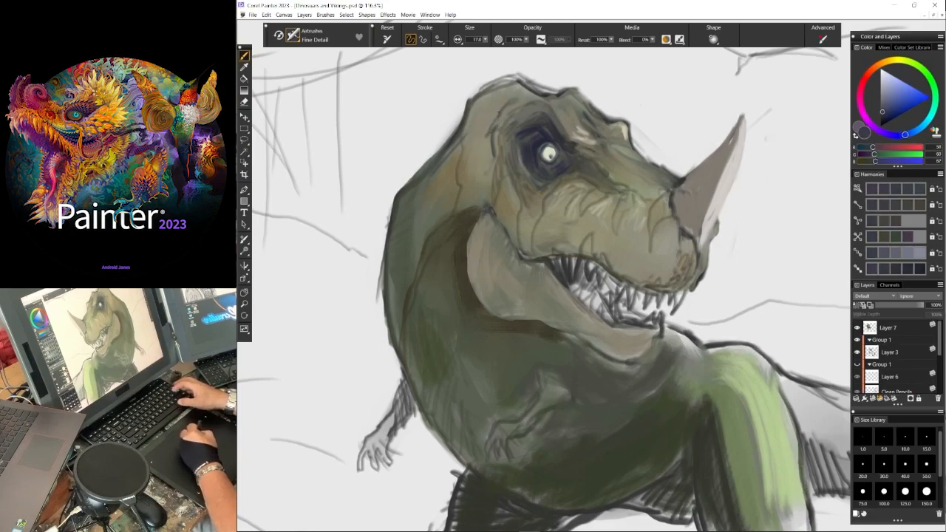
alt+click(466, 249)
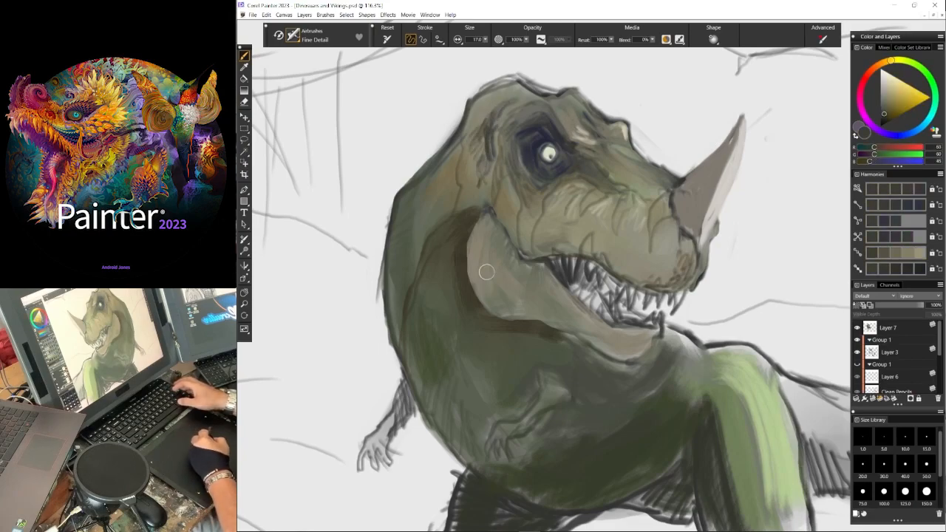
alt+click(509, 164)
alt+click(526, 157)
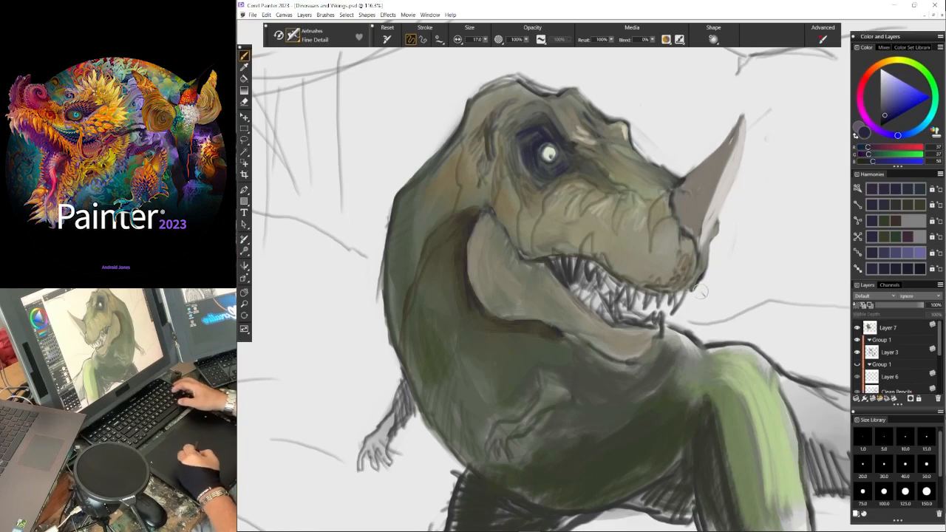
Refine the horn with sampled gray-brown tones, narrowing its light edge and adding dark marks at its base
click(857, 328)
click(858, 328)
alt+click(714, 226)
alt+click(744, 125)
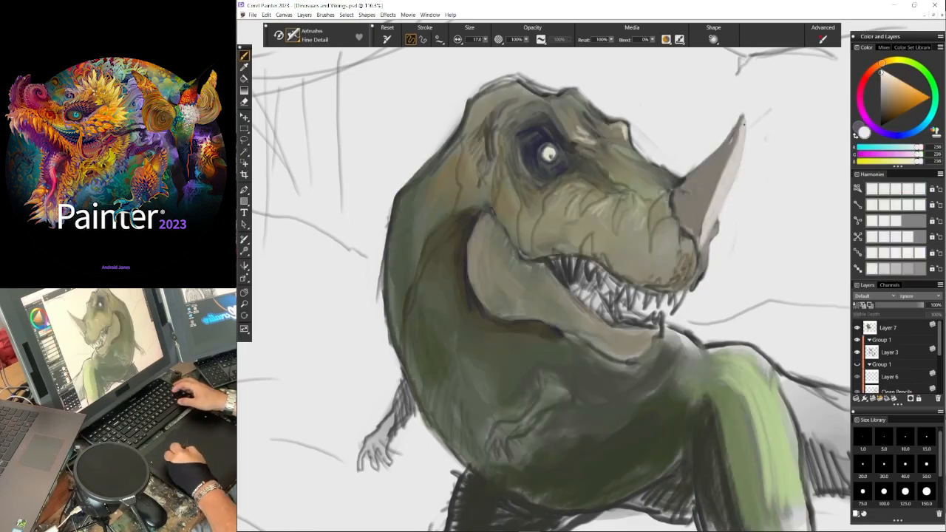
alt+click(731, 151)
drag(733, 147, 714, 204)
mouse_move(875, 118)
mouse_down()
mouse_move(892, 122)
mouse_move(887, 111)
mouse_up()
drag(694, 227, 699, 220)
click(883, 114)
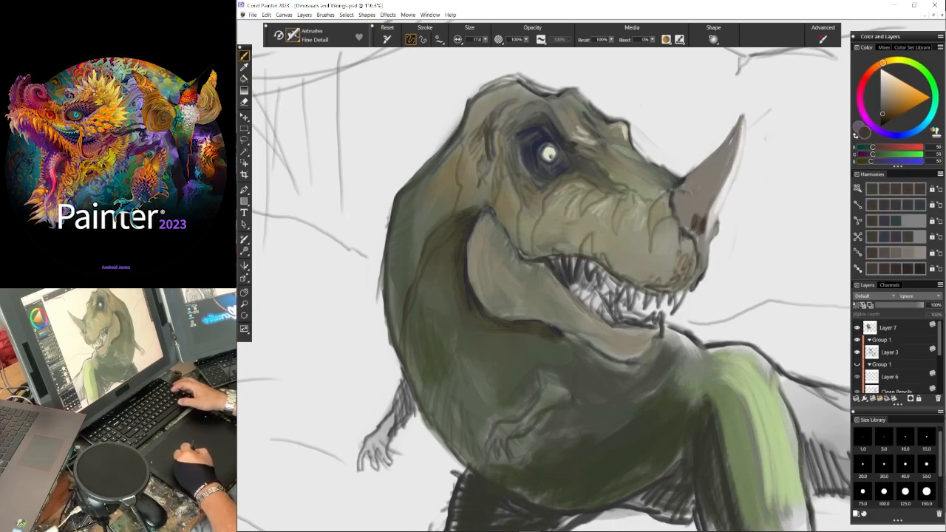
Sample a light olive tone from the snout, look through the Markers and Photo brushes, and switch to the Conte Dull brush
alt+click(648, 227)
key(ctrl+b)
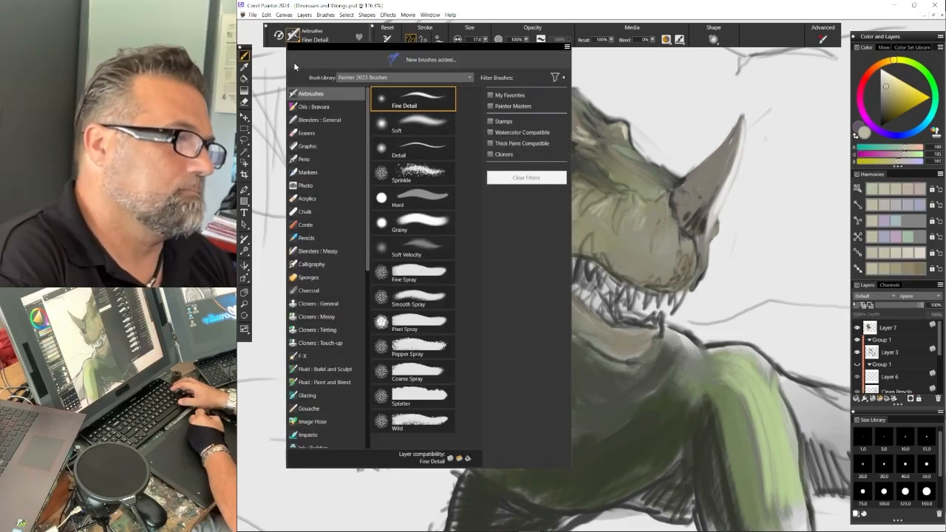
click(311, 171)
click(413, 172)
click(292, 34)
click(413, 98)
click(292, 35)
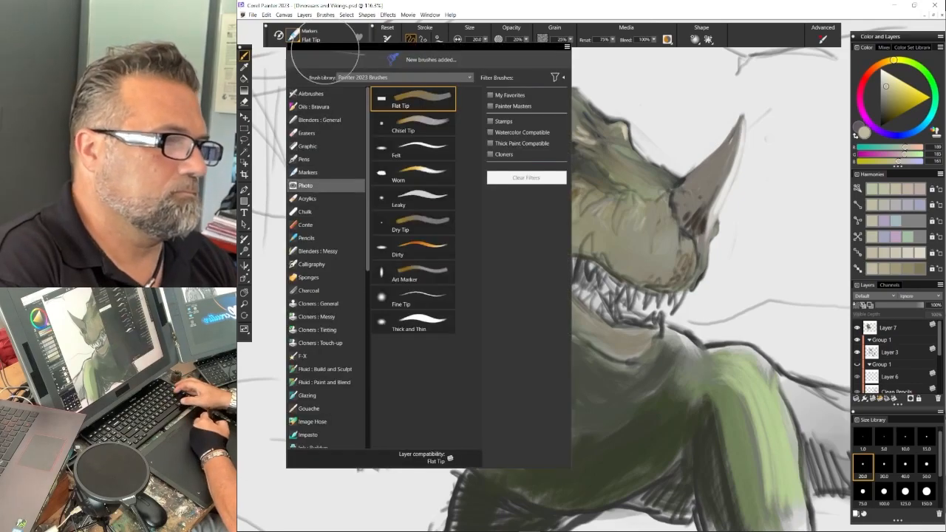
click(319, 186)
click(412, 99)
click(292, 37)
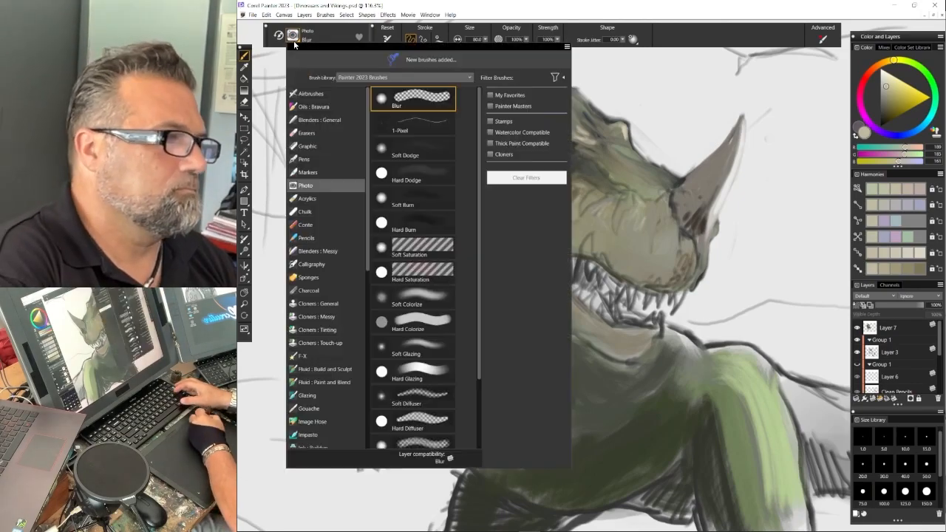
click(316, 226)
click(572, 204)
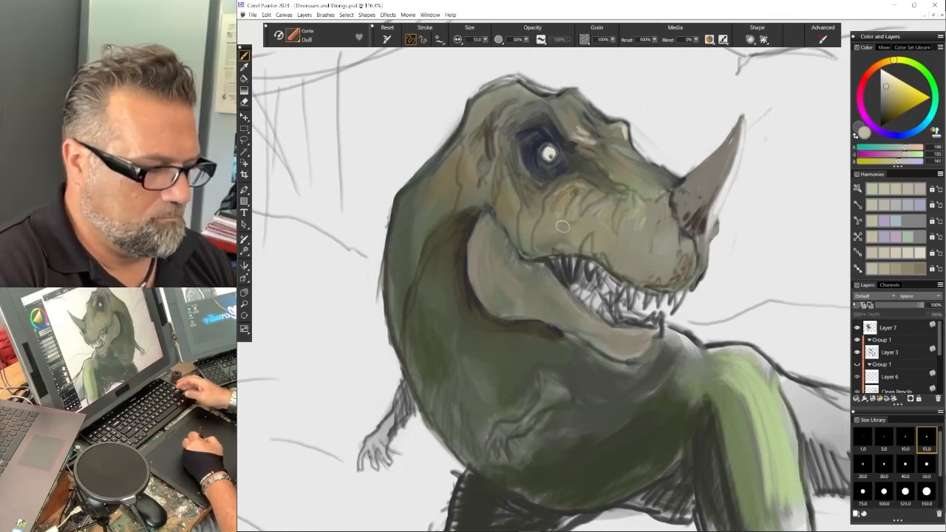
Enlarge the Conte brush to size 25, choose a pale cream color, and stipple scale texture over the snout and cheek
key(bracketright)
key(bracketright)
click(890, 78)
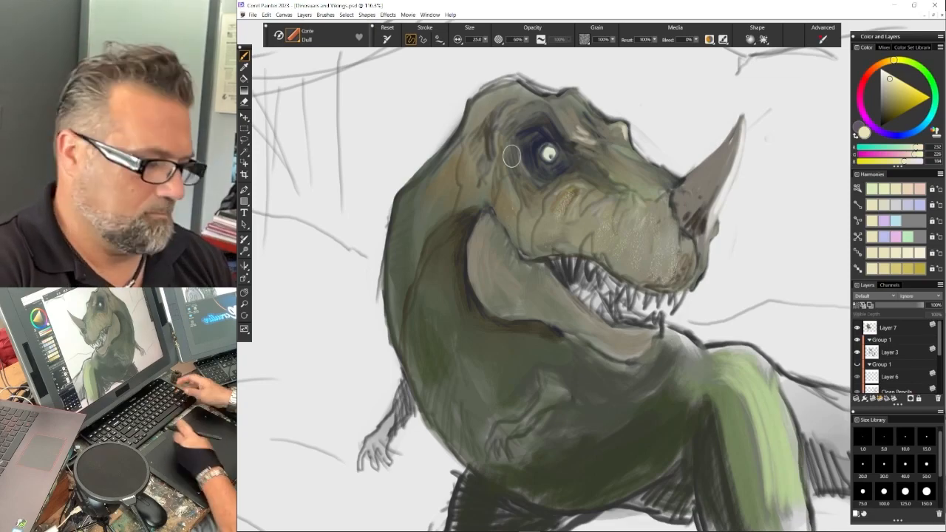
key(ctrl+plus)
drag(554, 183, 551, 289)
drag(556, 310, 549, 332)
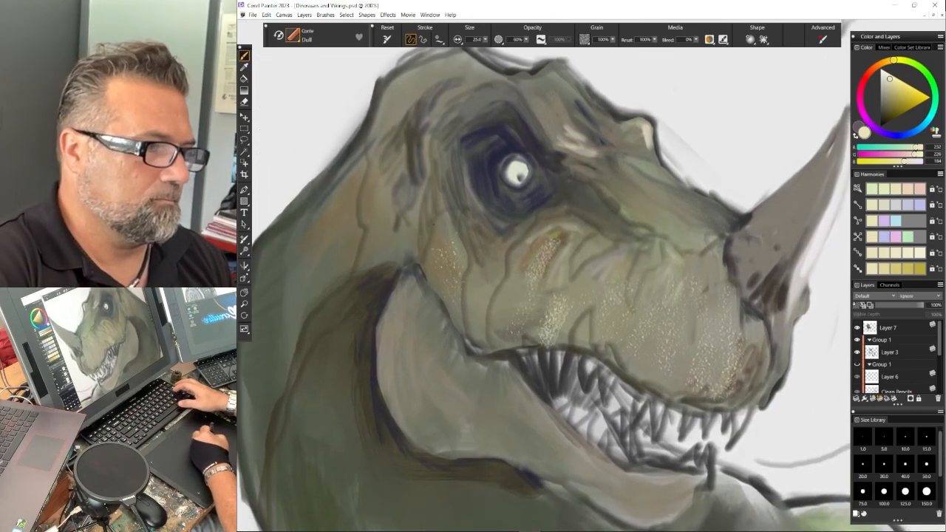
Select the dinosaur's eyeball with the Lasso tool
key(l)
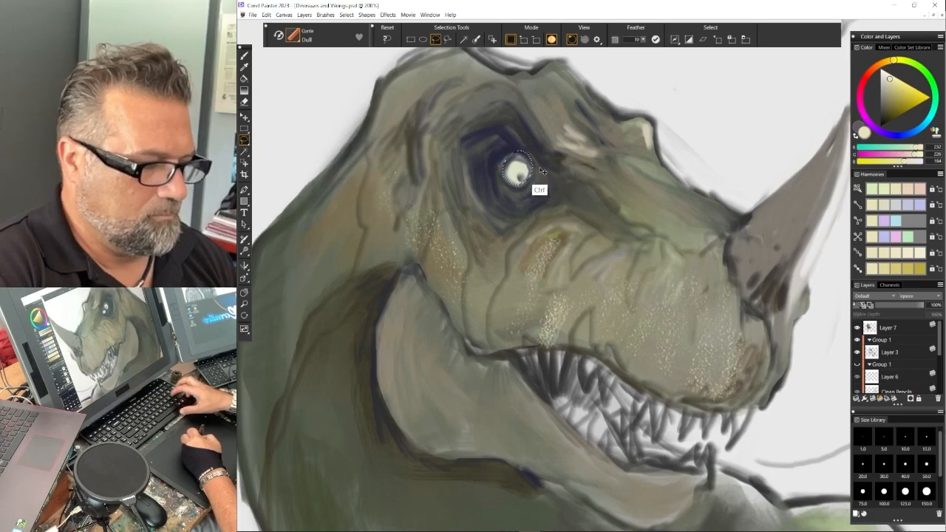
drag(526, 185, 511, 161)
Try painting the selected eyeball with the Sponges Grainy brush and undo the strokes
click(294, 35)
mouse_move(306, 196)
mouse_down()
mouse_move(306, 174)
mouse_move(288, 184)
mouse_move(314, 176)
mouse_up()
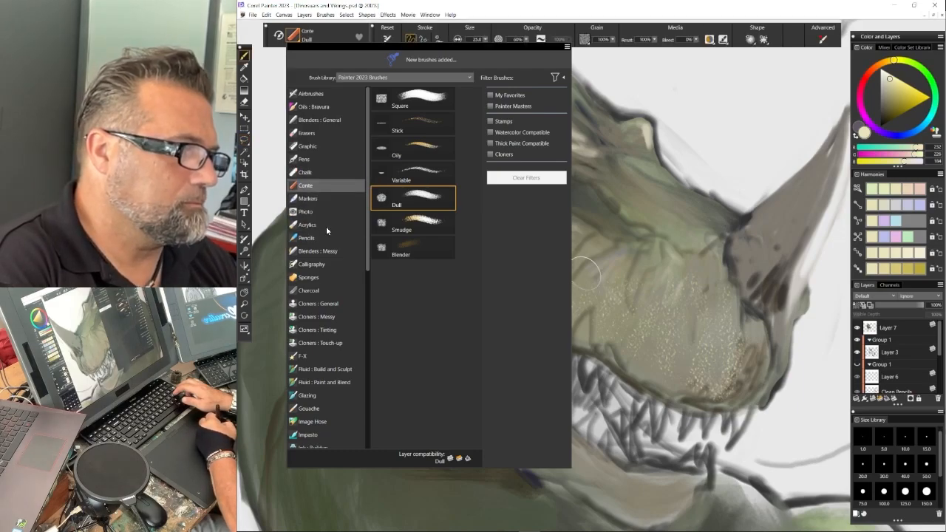
click(309, 277)
click(418, 123)
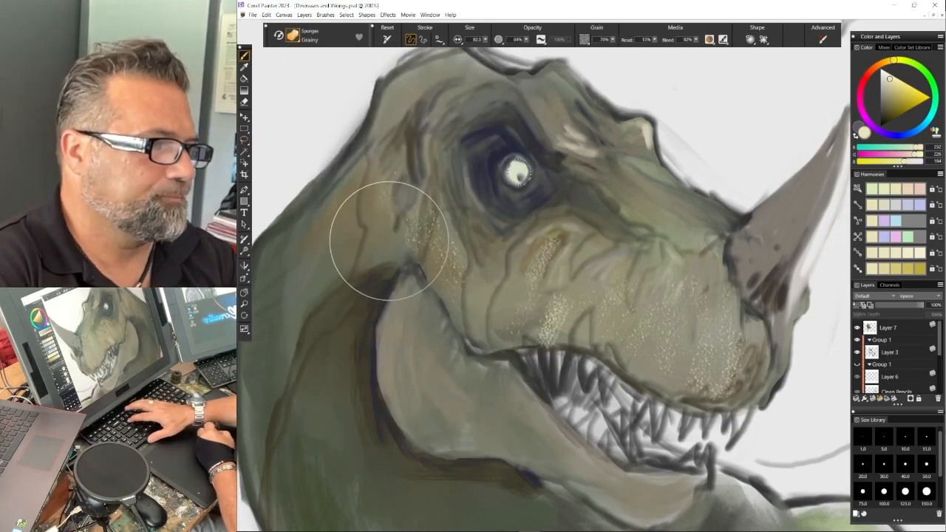
key(ctrl+z)
key(ctrl+z)
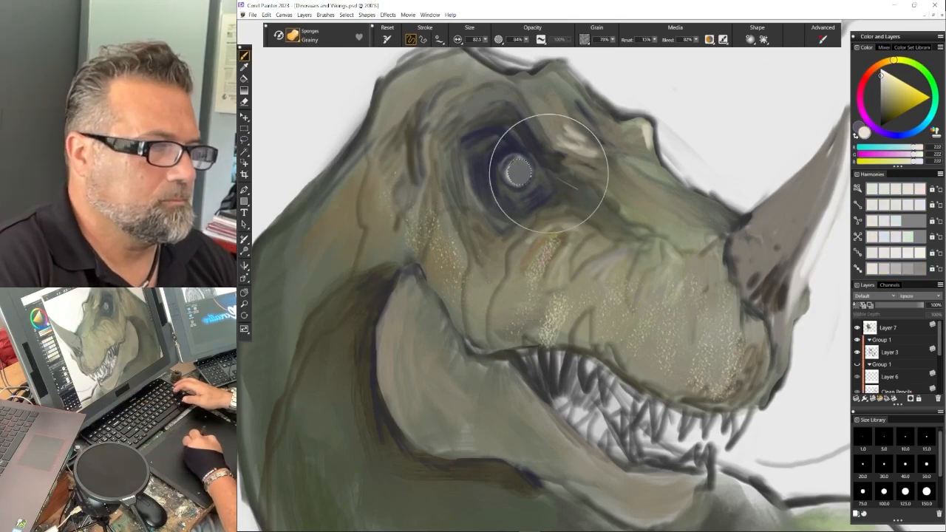
Fill the selected eyeball with a pale yellow using the Graphic Hard brush
click(889, 74)
click(294, 36)
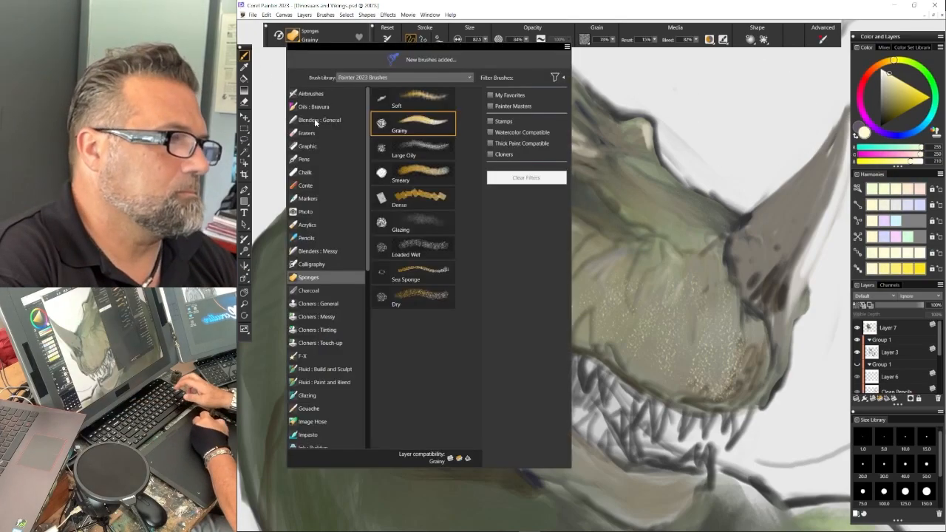
click(316, 146)
click(418, 123)
click(518, 168)
Switch to the Pens Fine brush, sample the dark blue around the eye, and paint a small round pupil at size 14
click(294, 36)
click(304, 159)
click(410, 174)
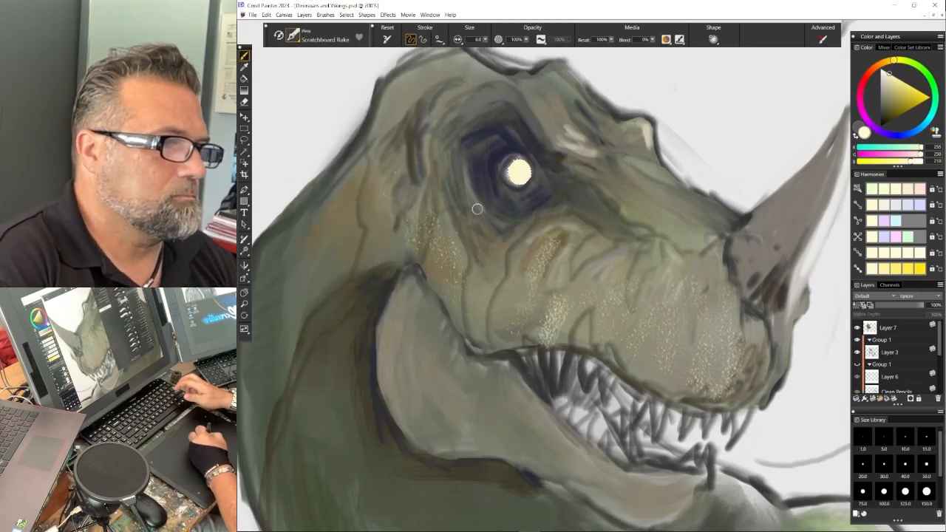
click(414, 100)
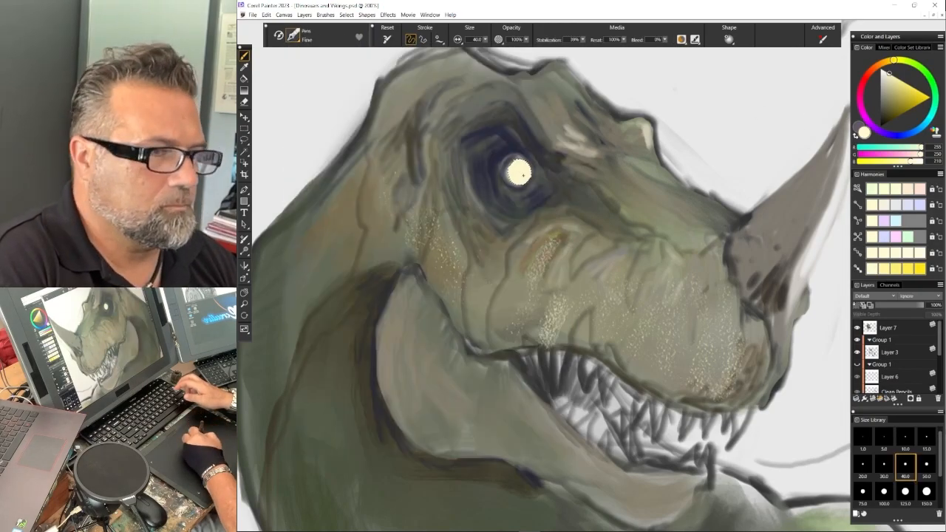
alt+click(507, 163)
key(ctrl+z)
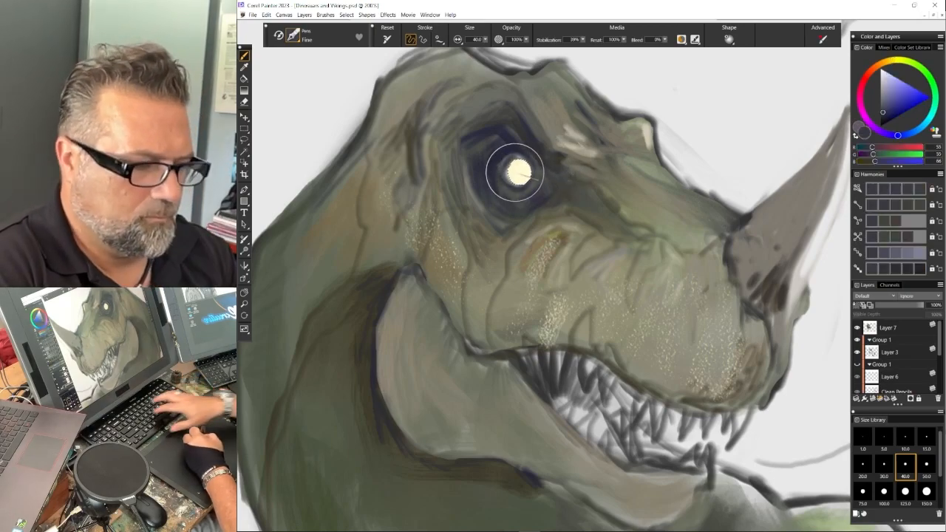
drag(518, 172, 525, 177)
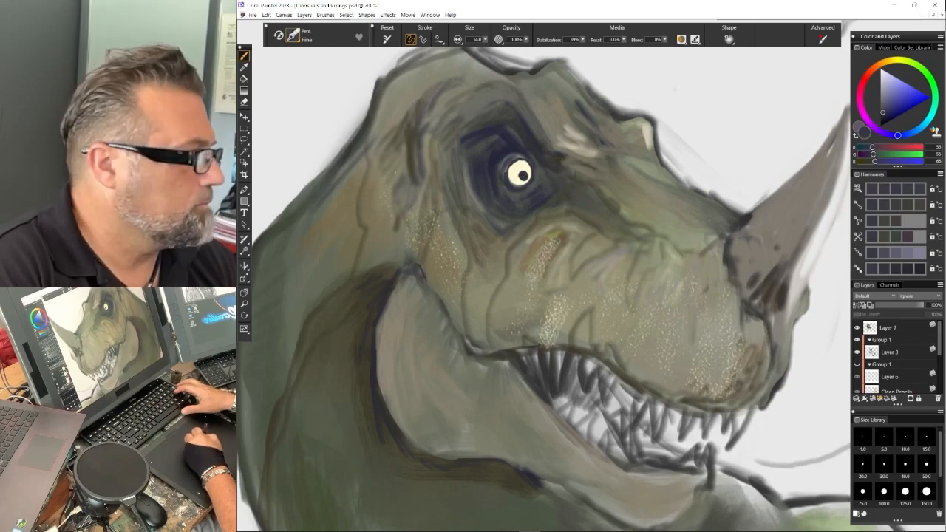
Switch to the Airbrushes Fine Detail brush and rework the pupil and eye rim with sampled pale yellow and dark blue
alt+click(519, 173)
click(300, 35)
click(320, 93)
click(414, 170)
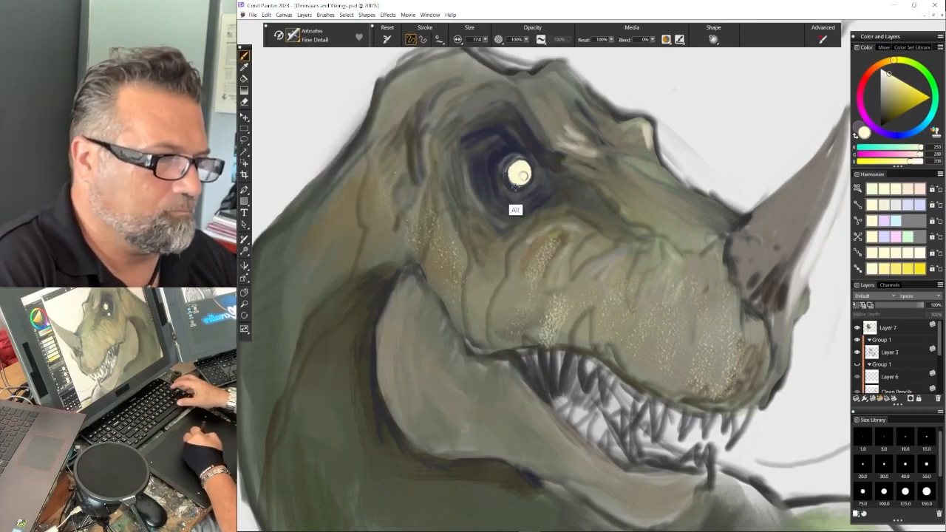
alt+click(516, 187)
alt+click(503, 153)
Lasso a jagged marking around the eye socket and along the side of the snout to the horn's base
mouse_move(503, 178)
mouse_down()
mouse_move(459, 138)
mouse_move(481, 203)
mouse_move(565, 222)
mouse_move(579, 274)
mouse_move(735, 296)
mouse_move(558, 167)
mouse_up()
key(l)
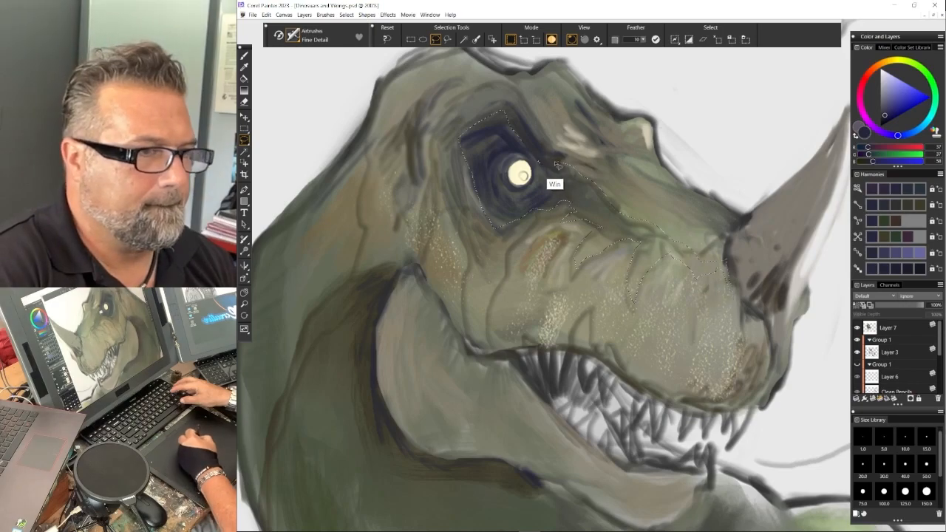
key(b)
Fill the jagged selection with dark blue using the Graphic Hard brush, shading around the eye and reducing the opacity to 20%
click(310, 35)
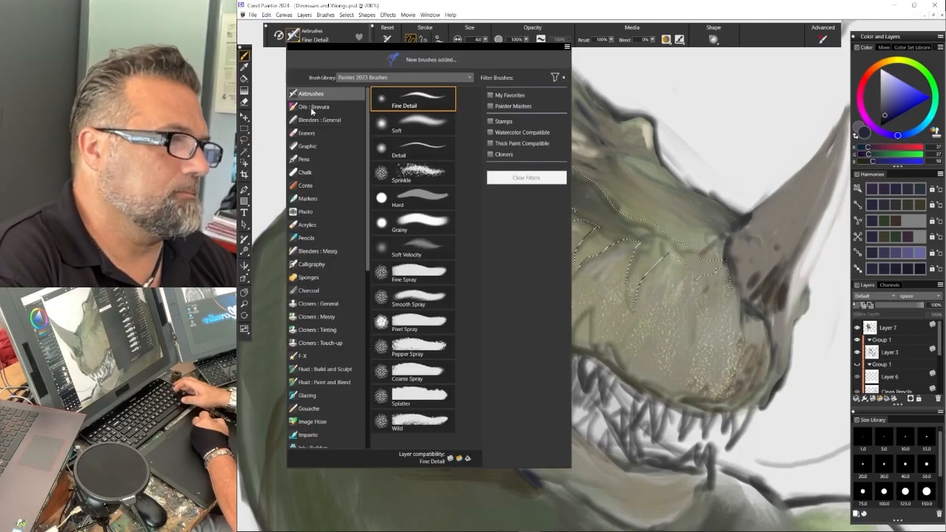
click(308, 145)
click(597, 203)
mouse_move(494, 133)
mouse_down()
mouse_move(482, 158)
mouse_move(591, 225)
mouse_move(641, 284)
mouse_up()
drag(549, 172, 503, 164)
key(ctrl+z)
key(2)
drag(669, 251, 735, 269)
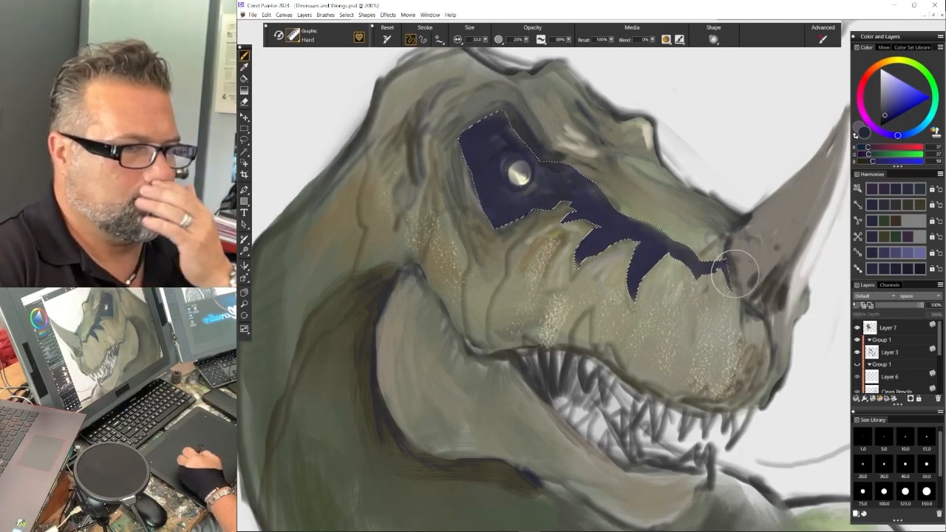
Speckle the dark marking with the Airbrushes Pixel Spray in a sampled brow tone, and switch to the Soft airbrush
click(294, 34)
click(310, 94)
click(414, 323)
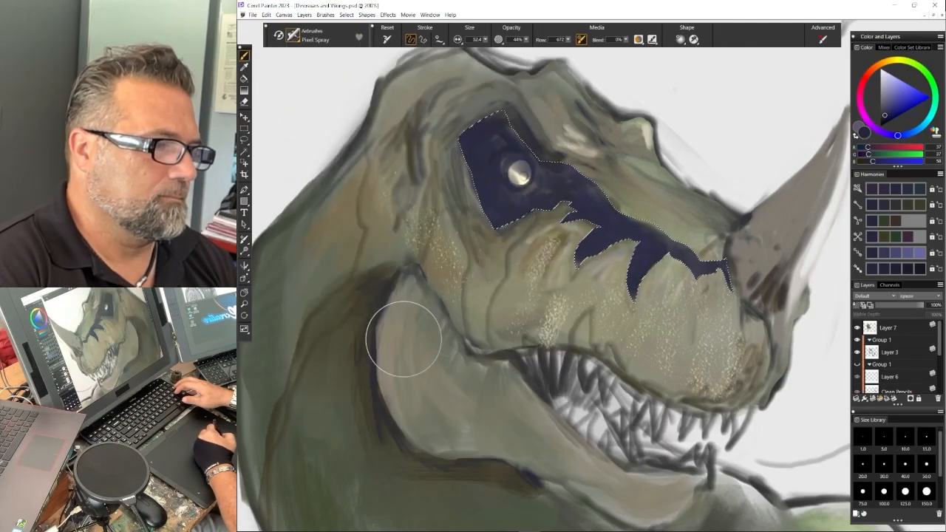
alt+click(602, 133)
click(294, 34)
click(412, 222)
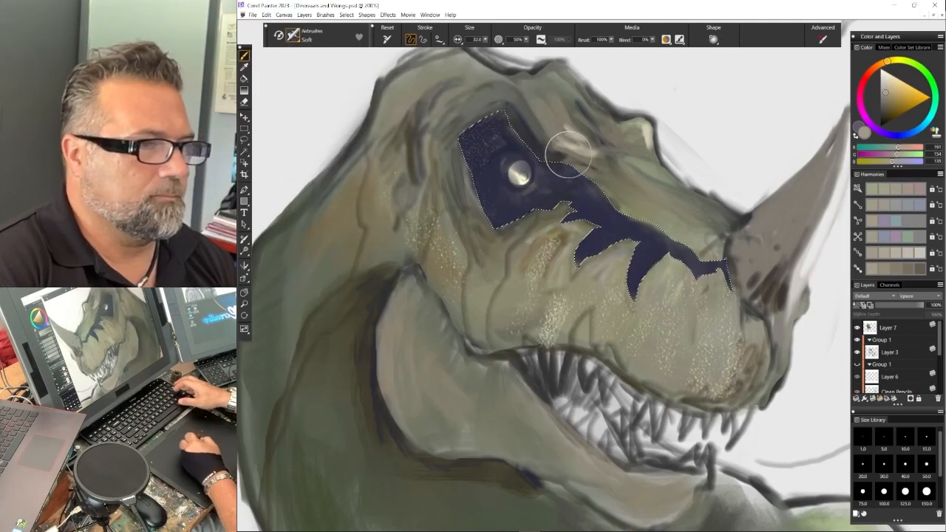
Sample dark blue from the marking, reduce the Soft airbrush to size 19, and clear the selection
alt+click(591, 255)
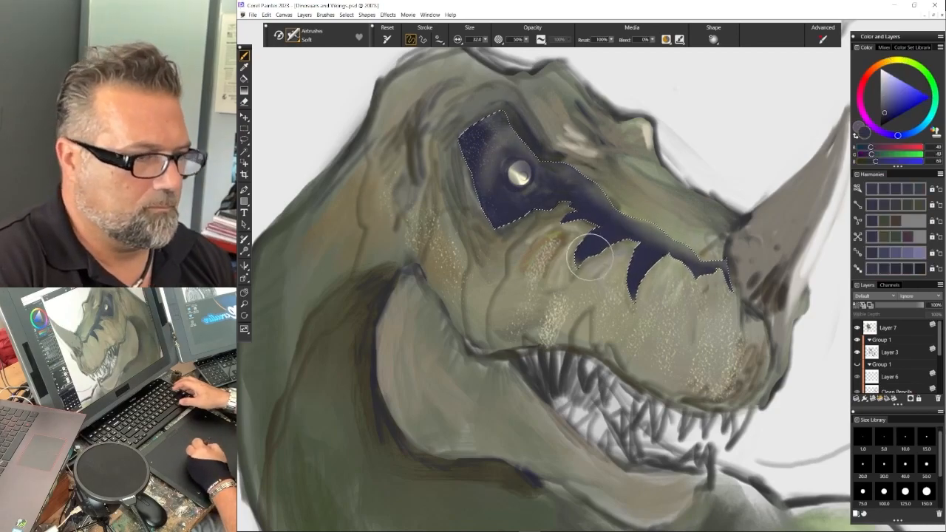
key([)
key([)
key([)
key([)
key([)
key([)
key([)
key([)
key([)
key([)
key([)
key([)
key([)
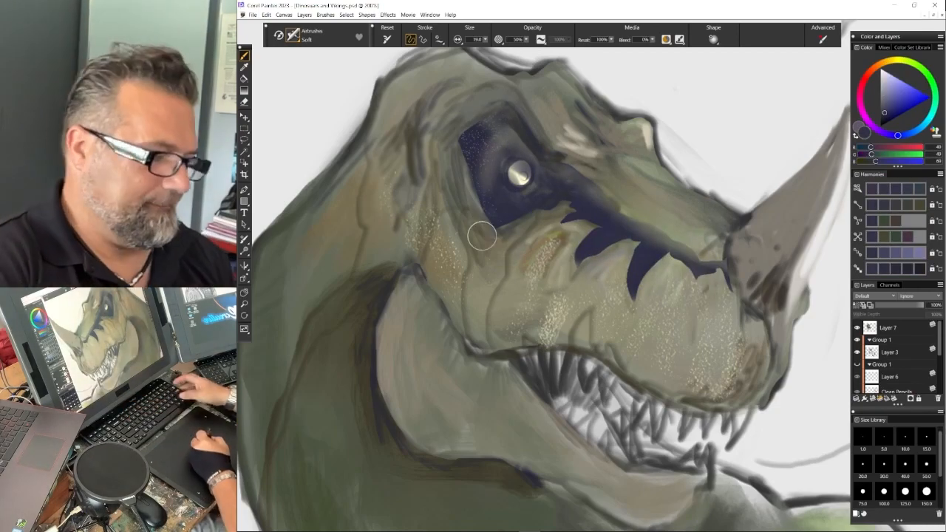
Switch to the Oils : Bravura Brushy brush and review the dinosaur within the whole composition
click(293, 35)
click(312, 109)
click(412, 127)
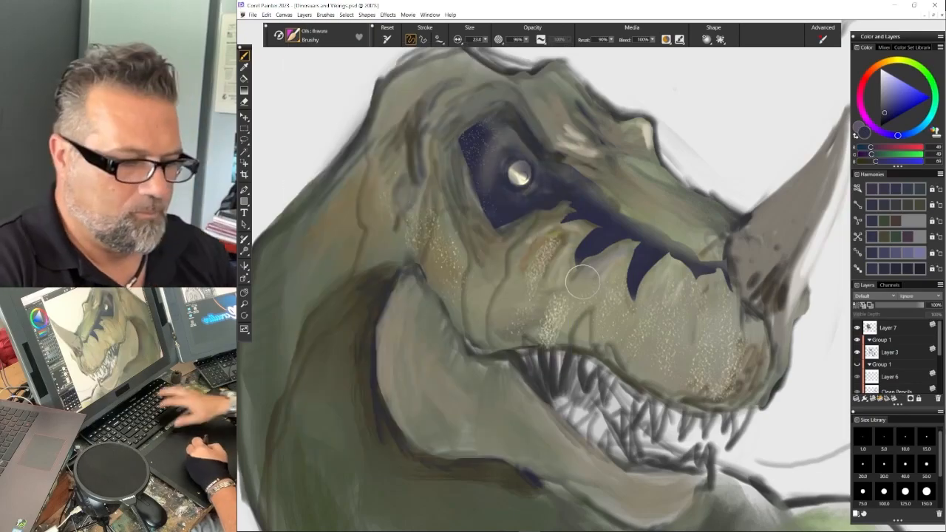
key(ctrl+minus)
key(ctrl+minus)
key(ctrl+minus)
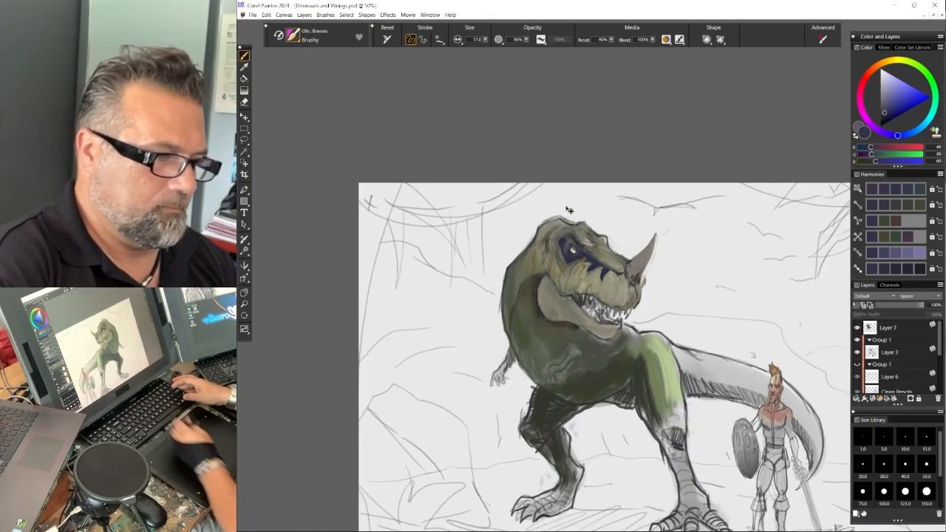
drag(606, 325, 518, 229)
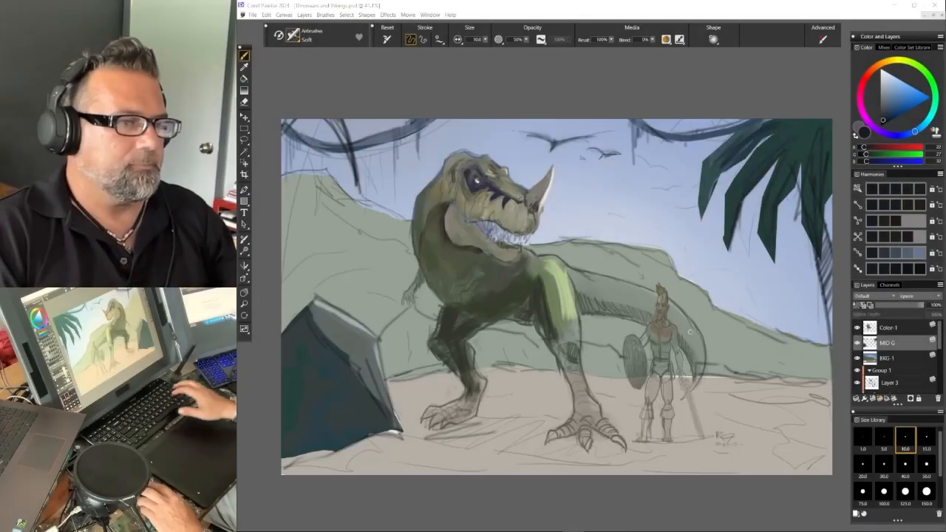
scroll(690, 332, down, 1)
scroll(647, 304, up, 3)
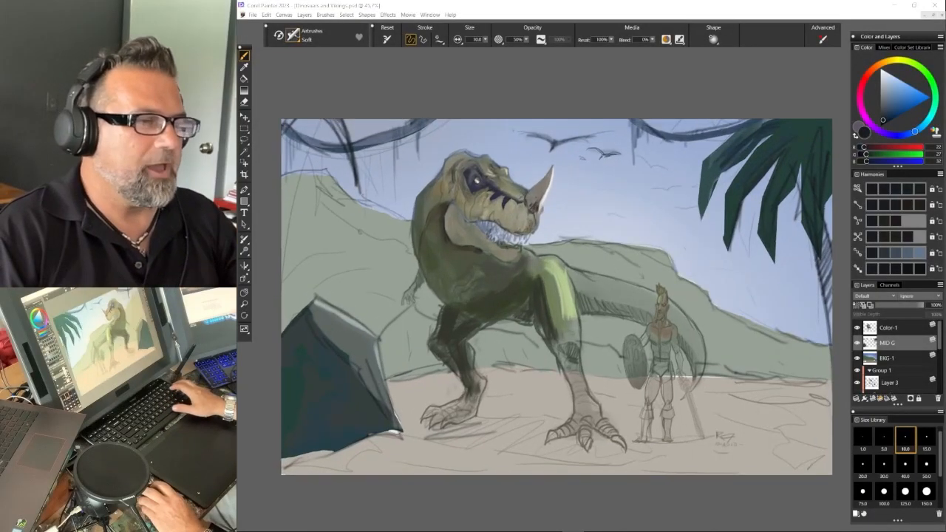
drag(553, 308, 634, 340)
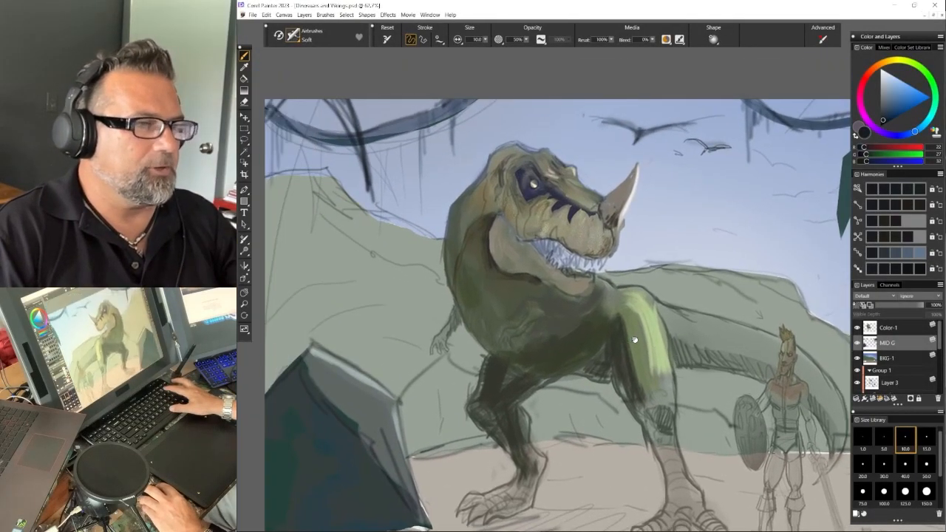
scroll(558, 314, down, 4)
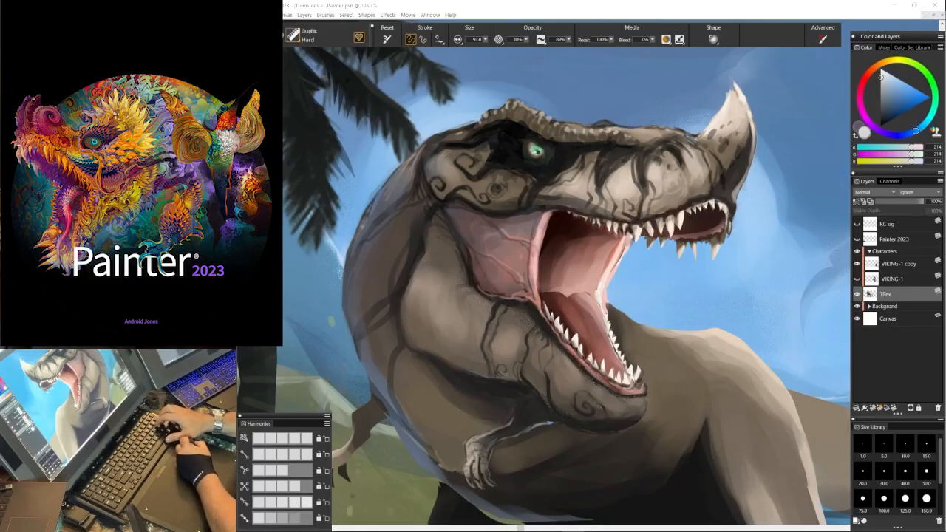
Switch to the Grainy Water brush in the Blenders : General category
click(295, 38)
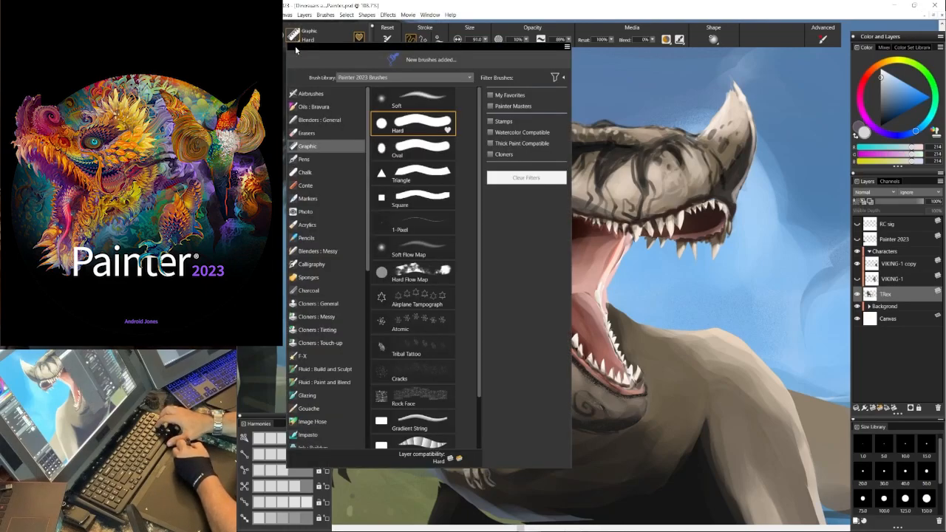
click(310, 119)
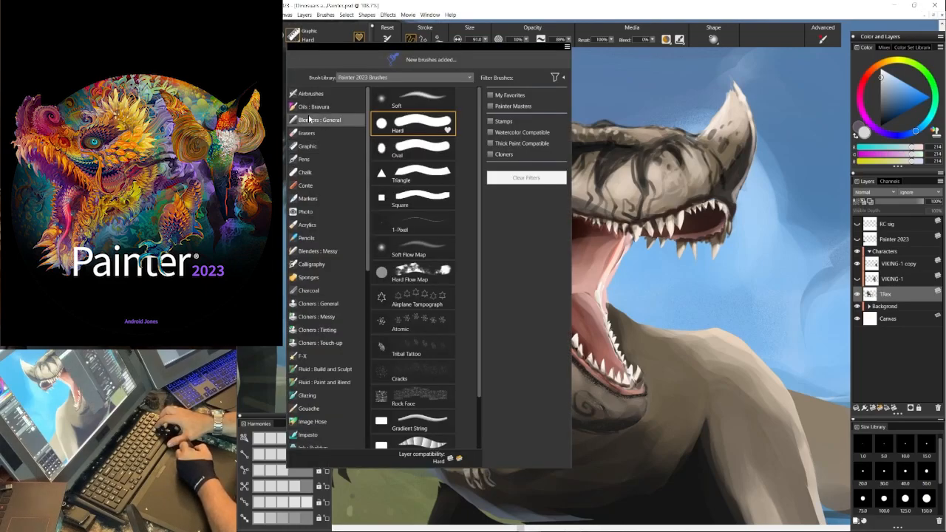
click(589, 225)
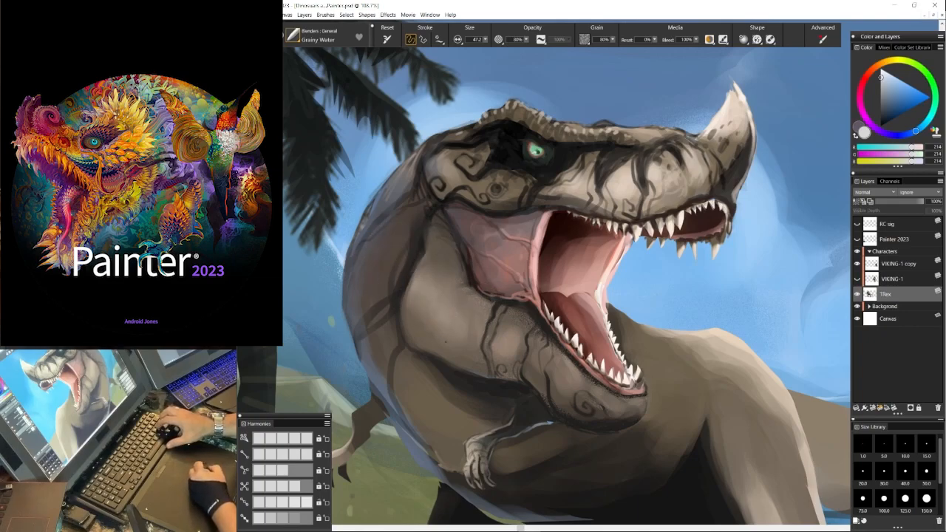
Sample a grey-brown from the lower jaw and paint the rear edge of the cheek with the Oils : Bravura Brushy brush
click(299, 38)
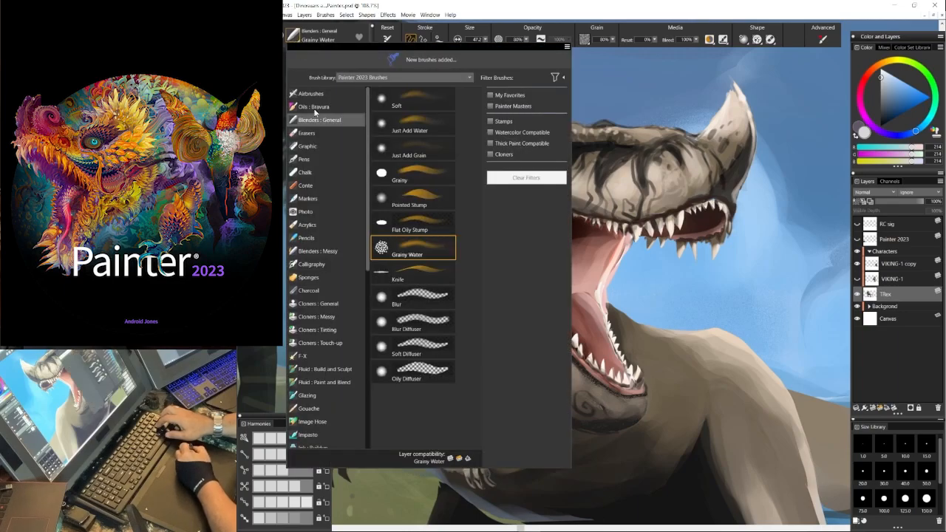
click(313, 107)
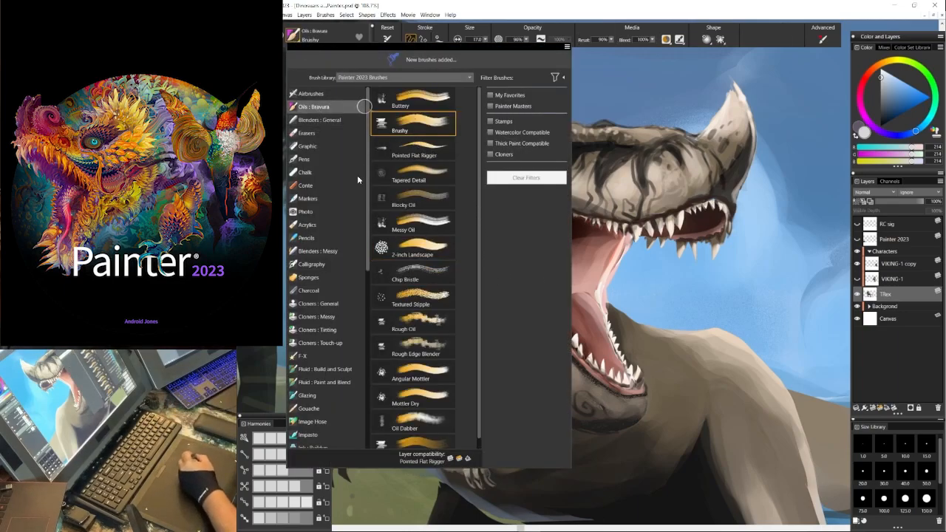
click(638, 353)
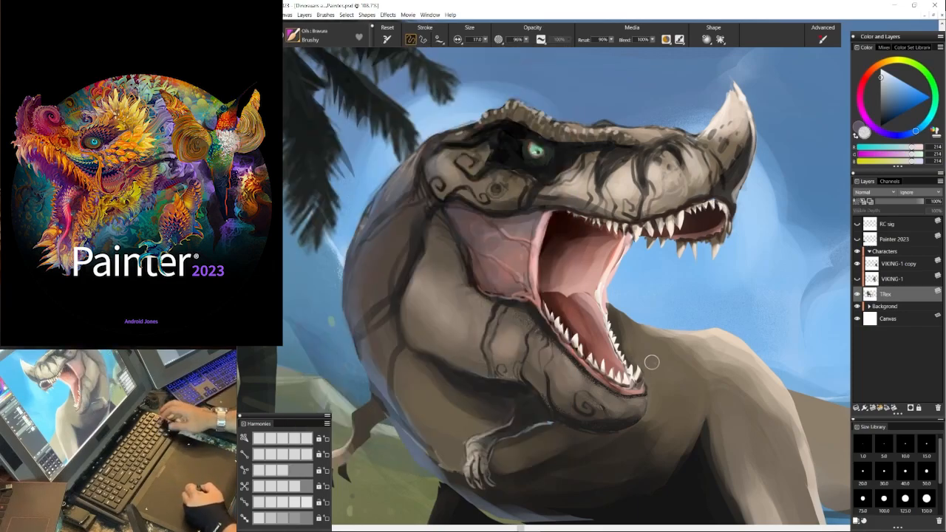
alt+click(649, 375)
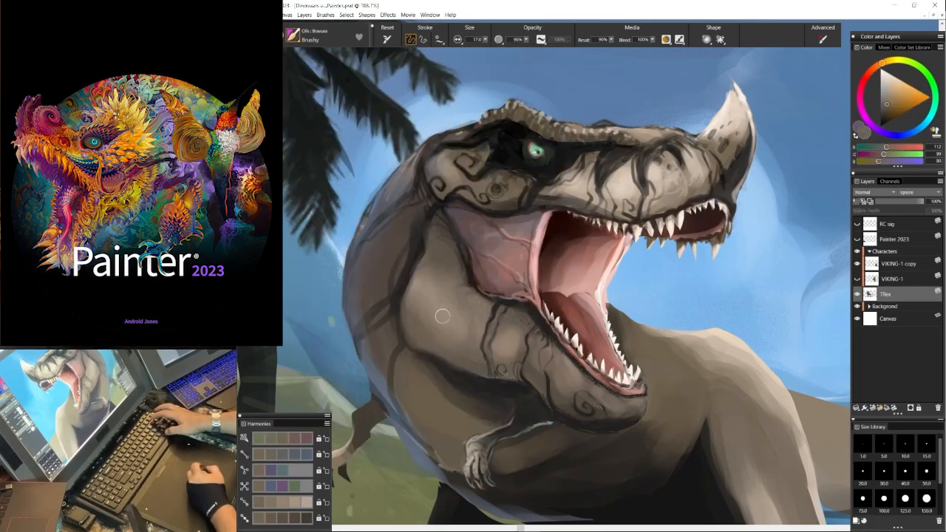
drag(414, 332, 417, 284)
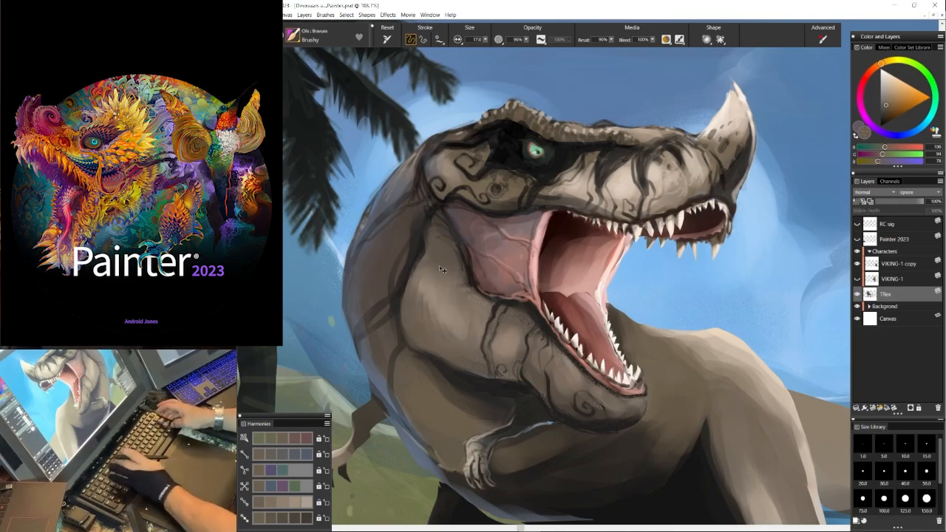
key(ctrl+plus)
key(ctrl+plus)
key(ctrl+plus)
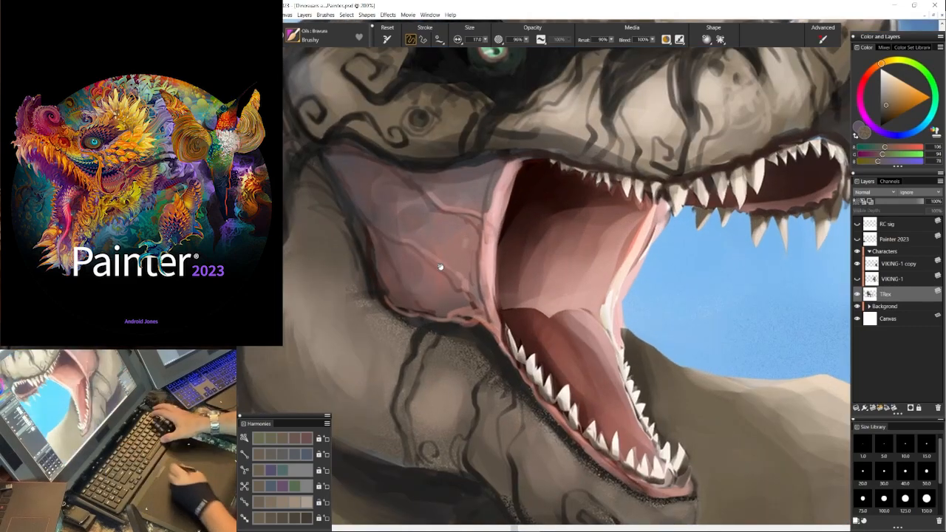
drag(453, 243, 597, 253)
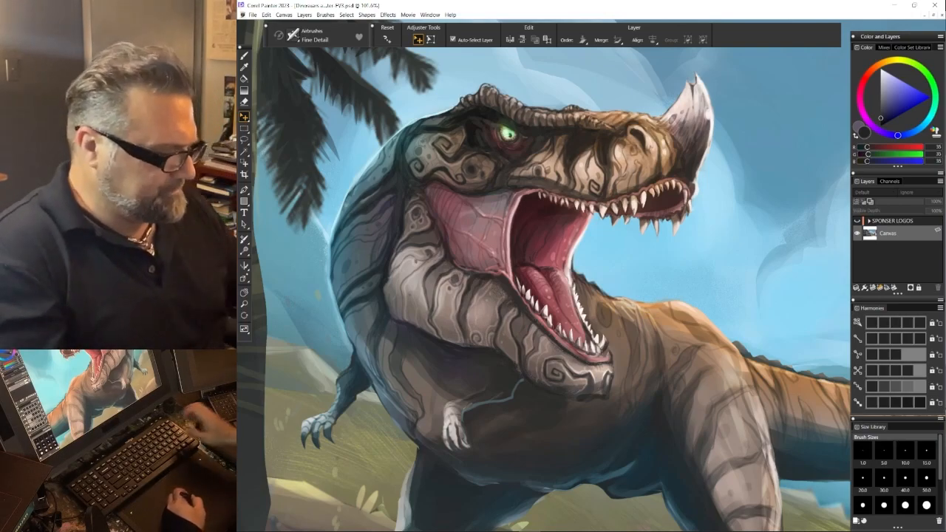
Switch to the Oils : Bravura Brushy brush and add a new layer above the Canvas
drag(485, 234, 470, 249)
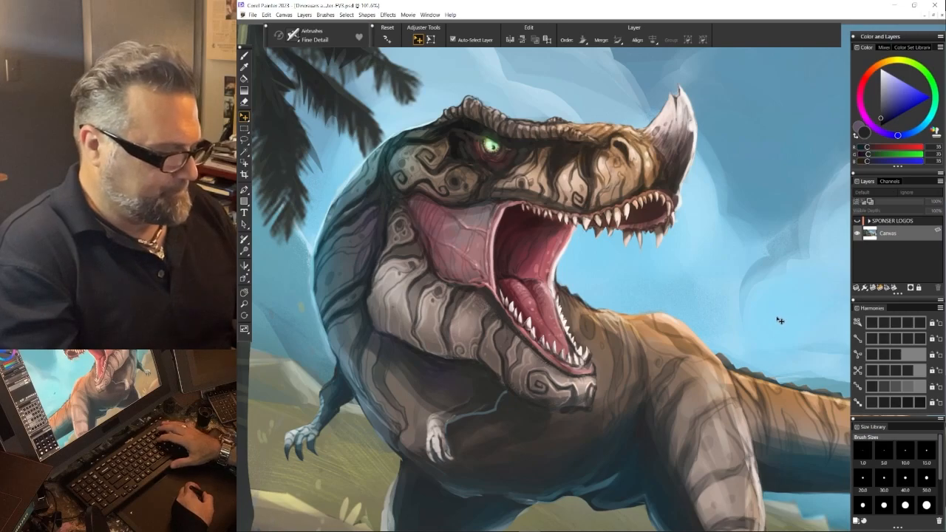
key(e)
drag(794, 321, 749, 252)
key(b)
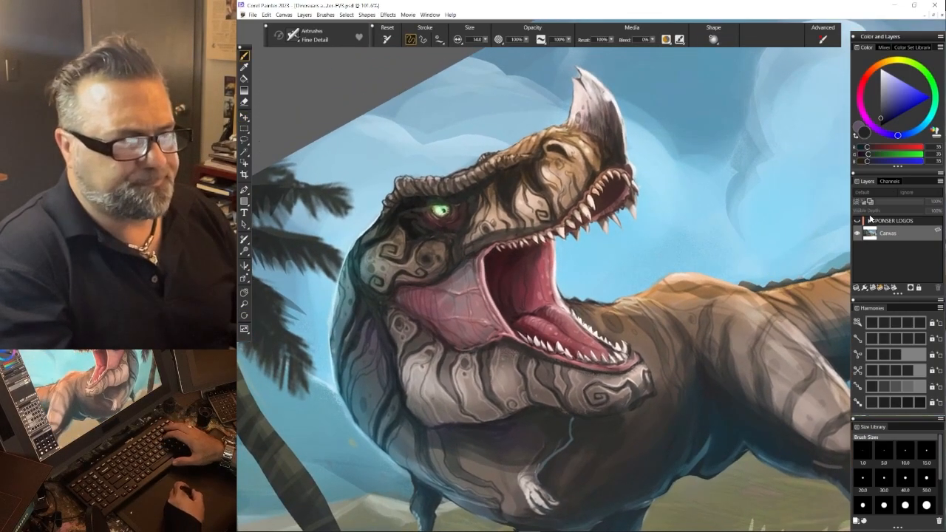
click(295, 37)
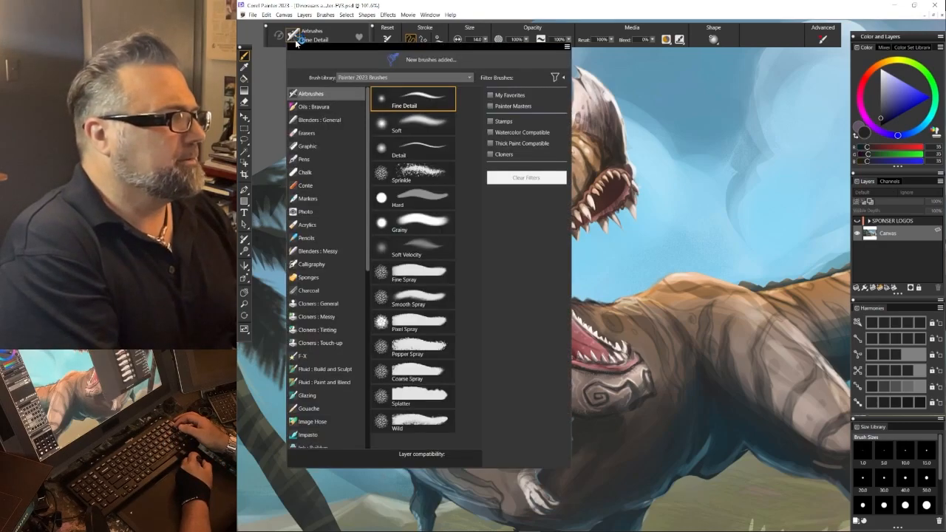
click(325, 106)
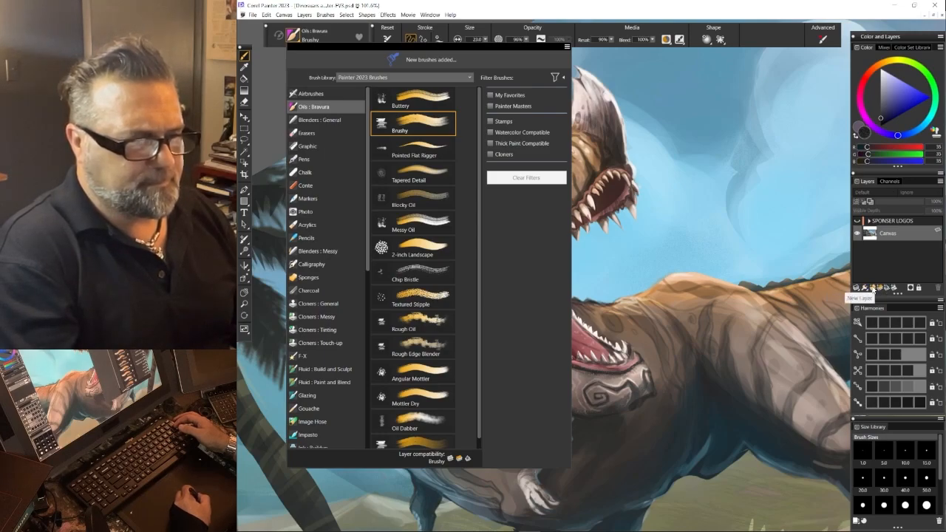
click(880, 290)
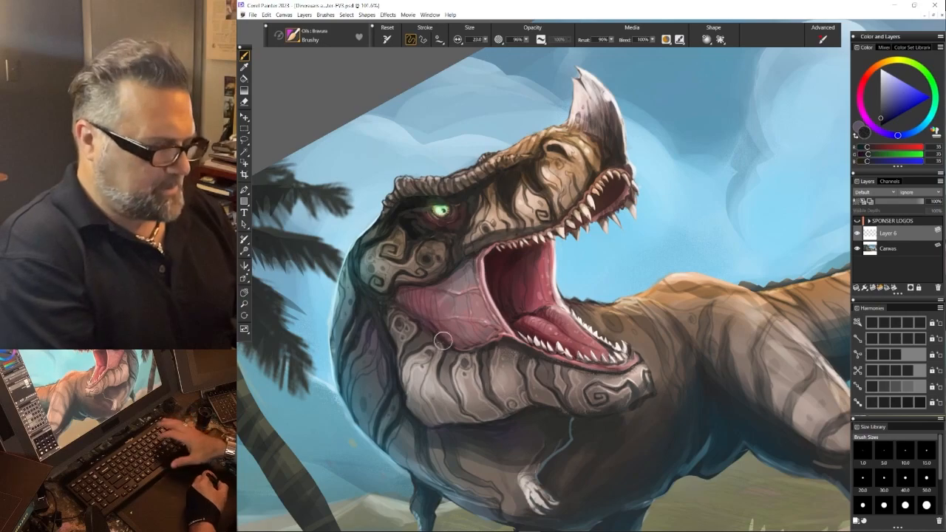
Sample blue-grey and brown tones from the lower jaw and pink tones from inside the mouth
alt+click(414, 383)
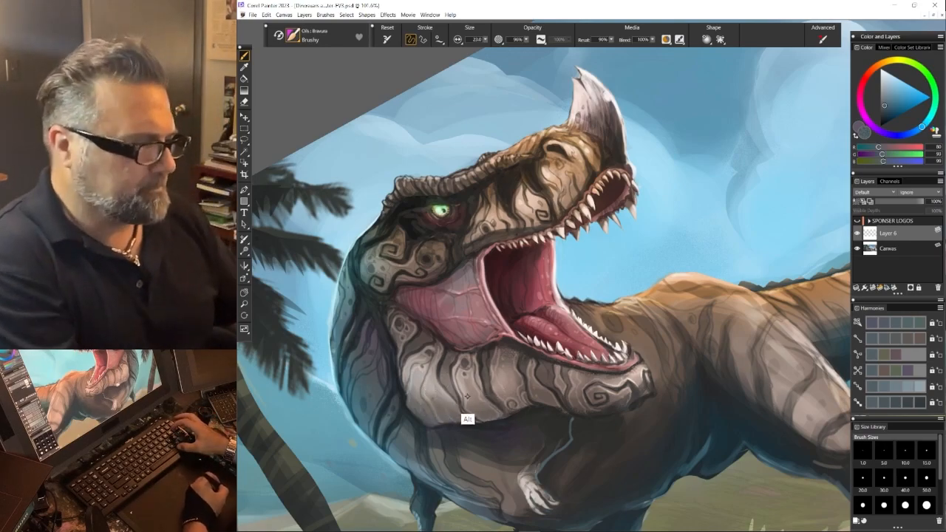
alt+click(437, 421)
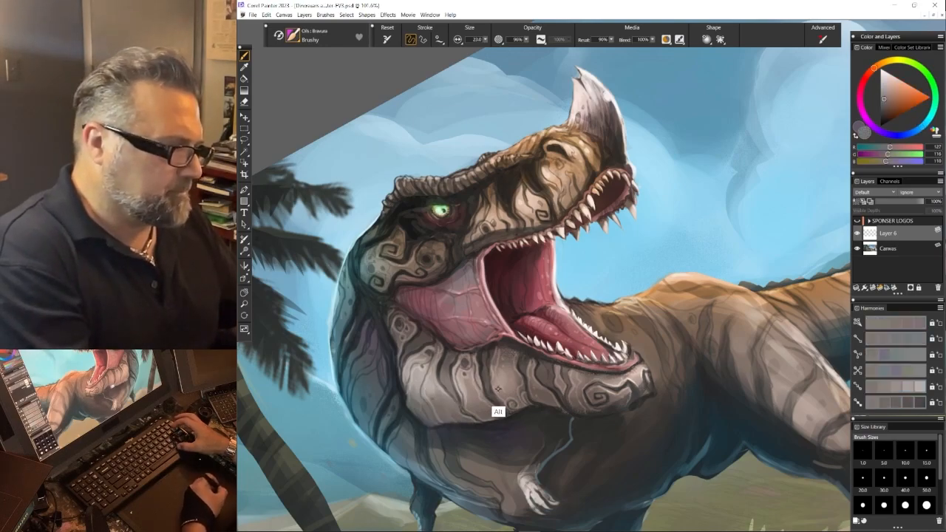
alt+click(510, 368)
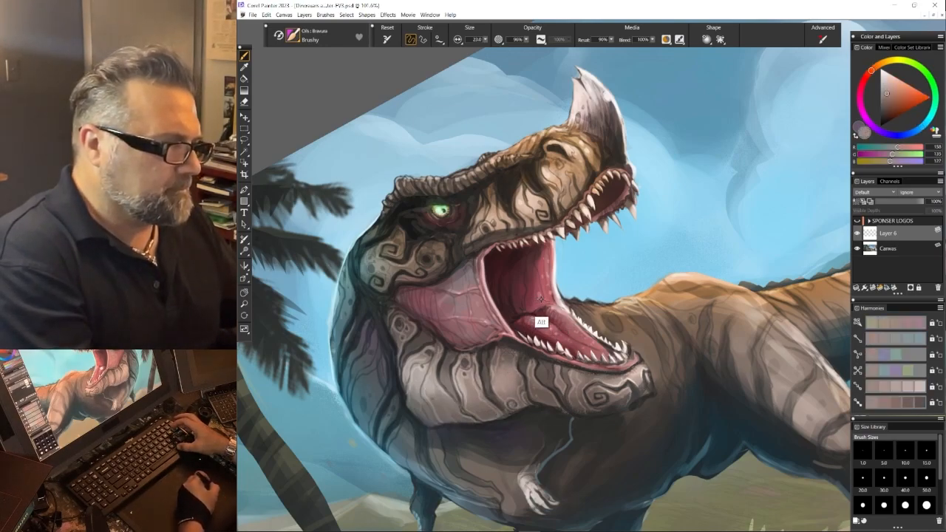
alt+click(539, 321)
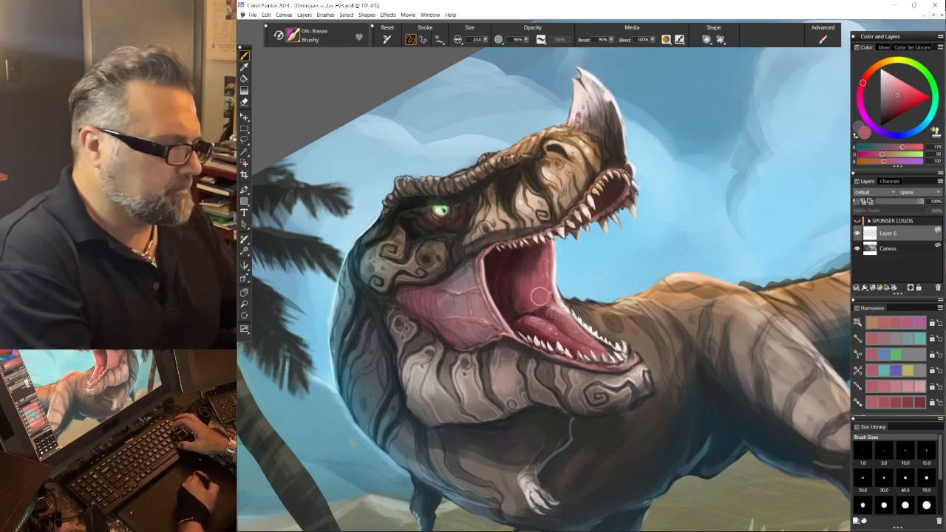
key(ctrl+plus)
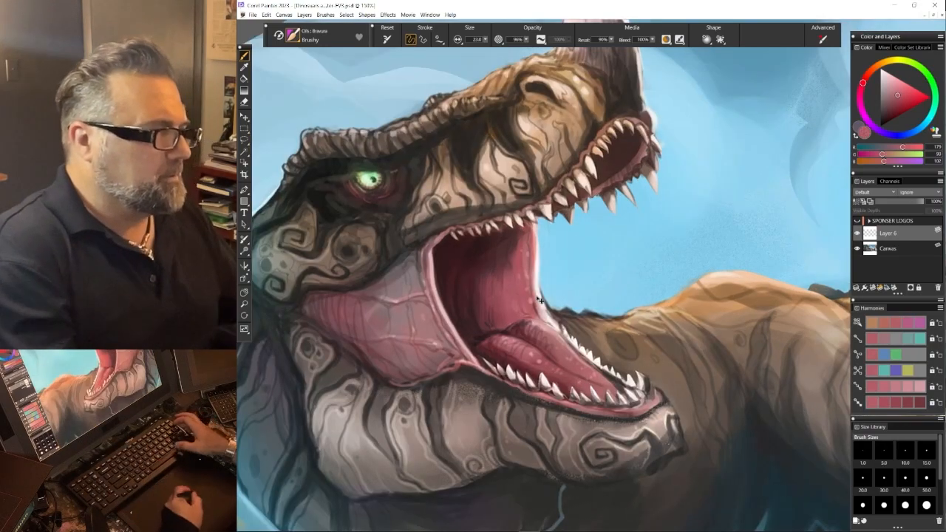
alt+click(515, 309)
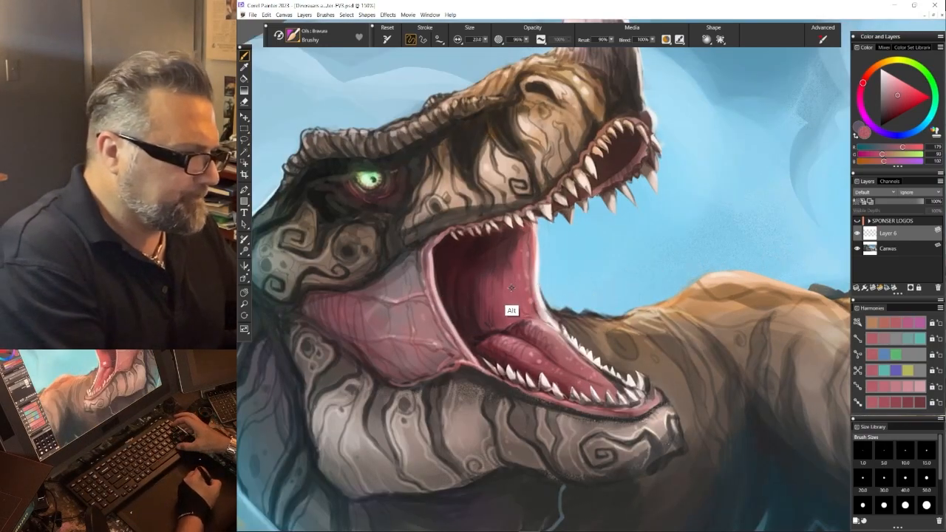
Switch to the Airbrushes Fine Detail brush, sample a dark blue-grey from the small forearm, and reduce the brush size to 8
drag(758, 332, 513, 251)
drag(750, 293, 716, 292)
mouse_move(506, 358)
mouse_down()
mouse_move(614, 288)
mouse_move(566, 266)
mouse_move(555, 275)
mouse_up()
drag(498, 332, 733, 276)
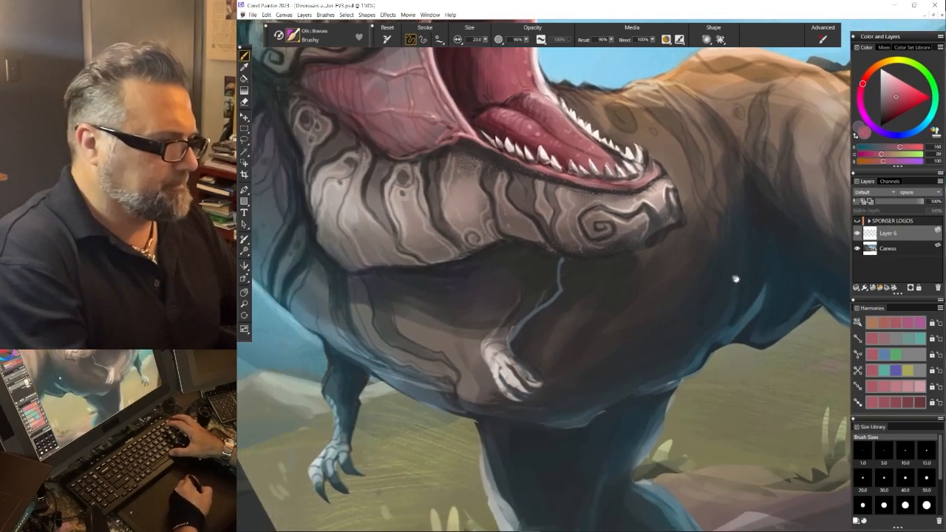
click(294, 39)
click(330, 95)
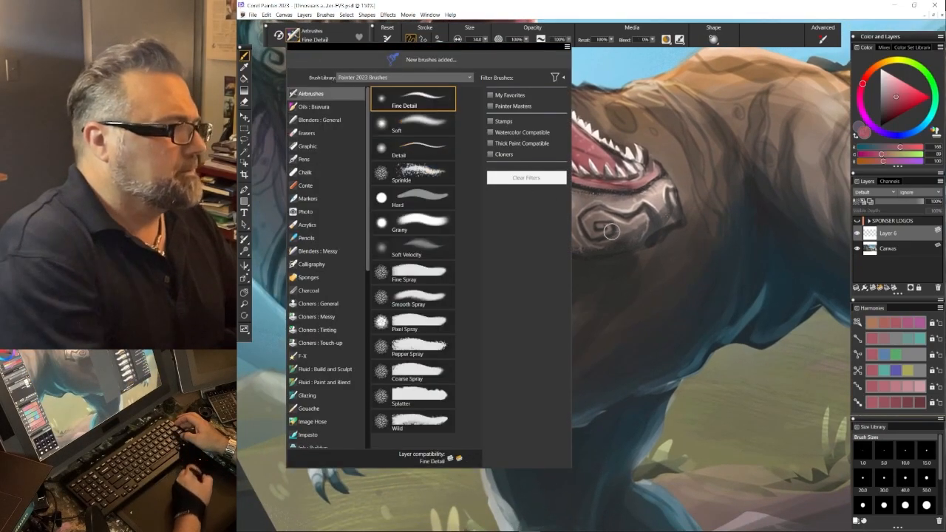
click(663, 290)
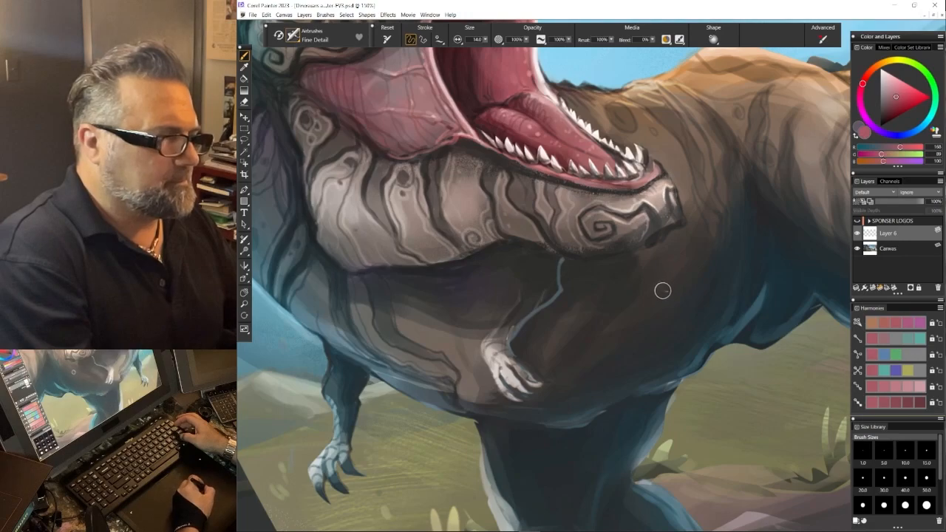
alt+click(524, 342)
key(bracketleft)
key(bracketleft)
key(bracketleft)
key(bracketleft)
key(bracketleft)
key(bracketleft)
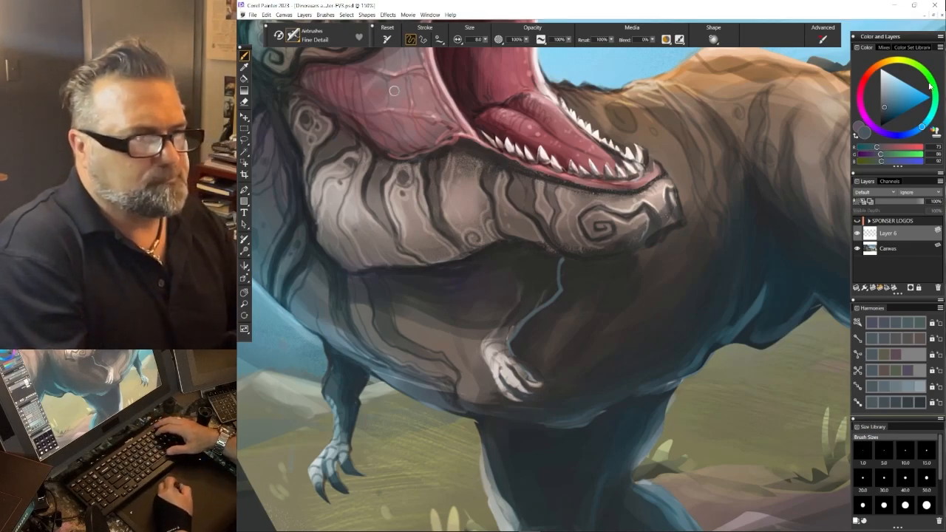
Paint light grey and light blue edge highlights on the small arm, refining them with tones sampled from the hand and surrounding shadow
click(880, 94)
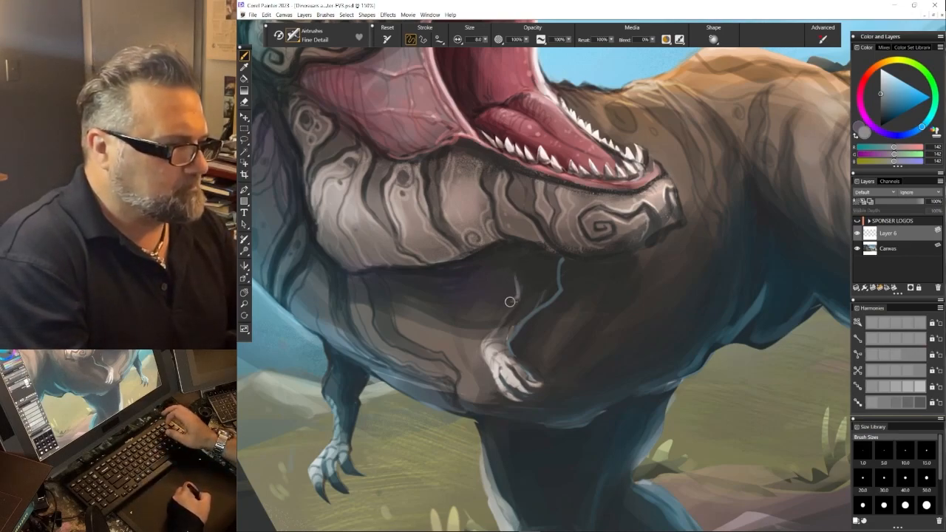
alt+click(551, 292)
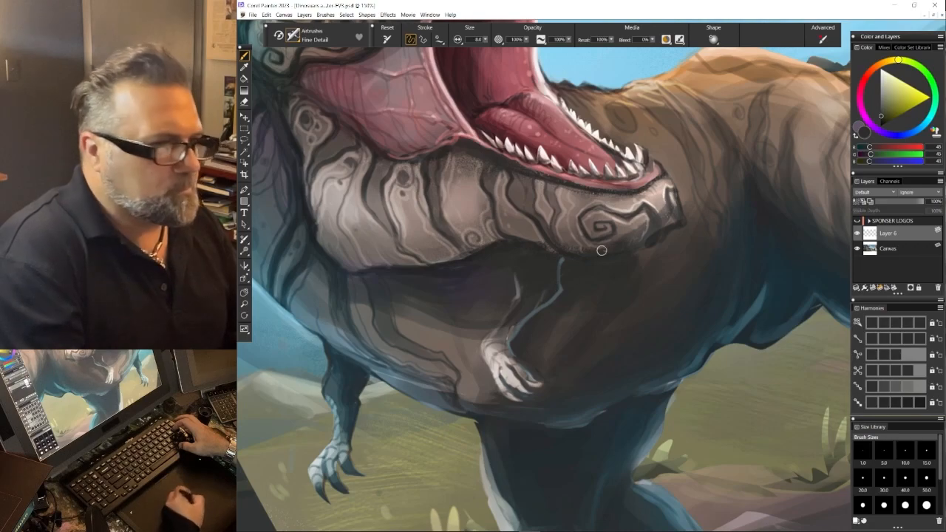
click(914, 131)
click(902, 79)
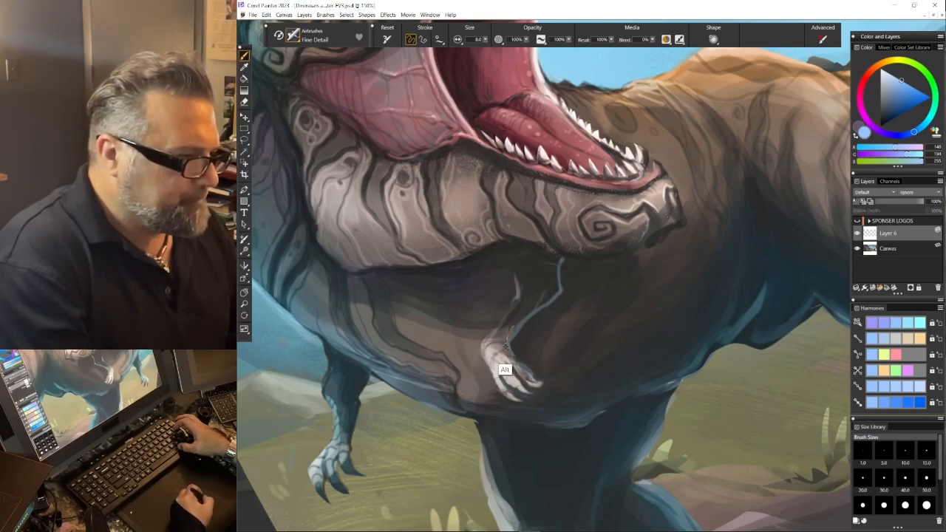
alt+click(500, 375)
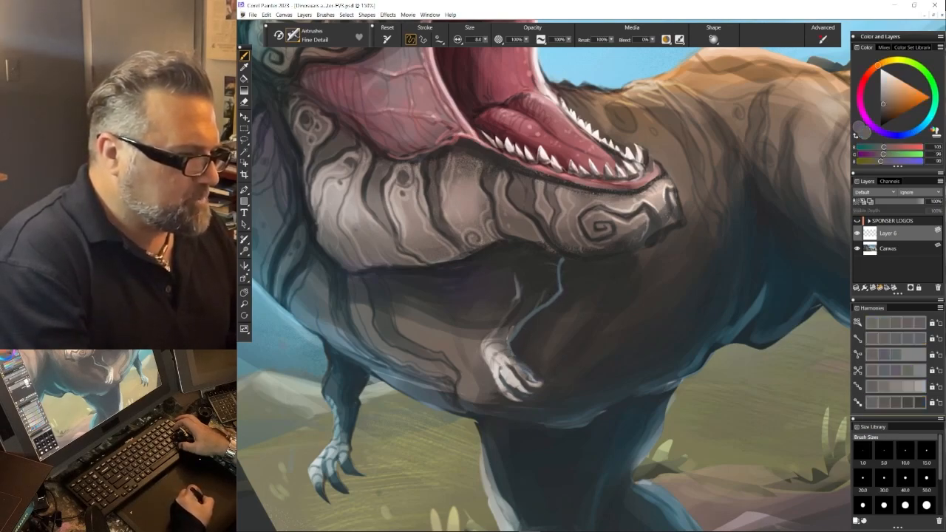
alt+click(665, 233)
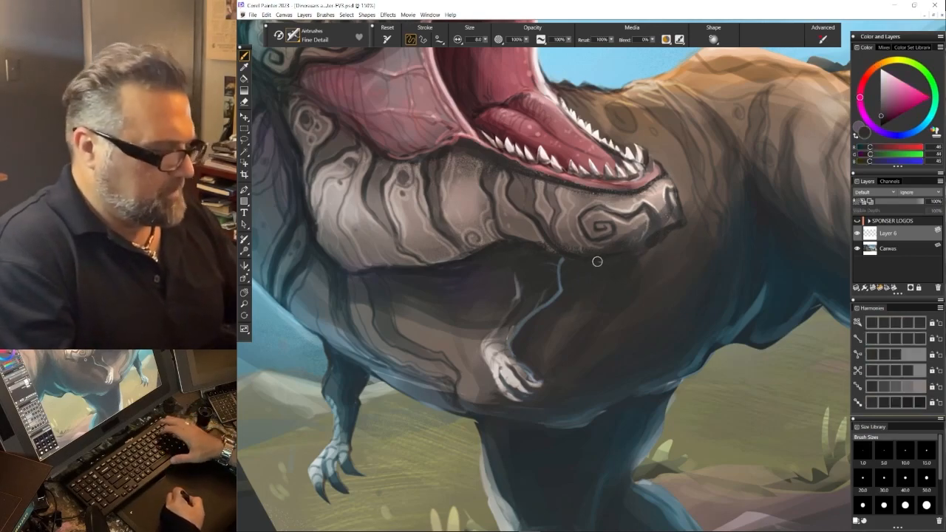
Shade the small forearm with sampled grey-browns and darken the upper end of its blue edge highlight under the jaw
key(e)
drag(649, 279, 640, 316)
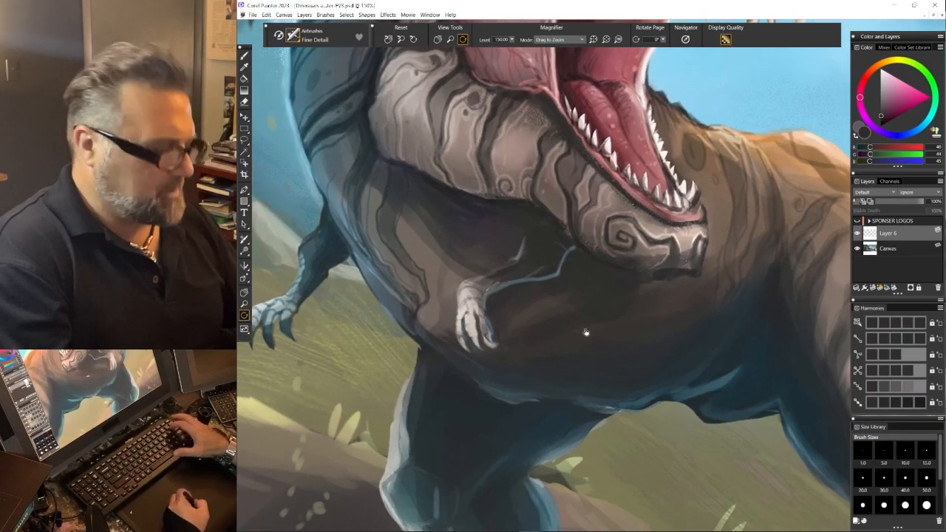
key(b)
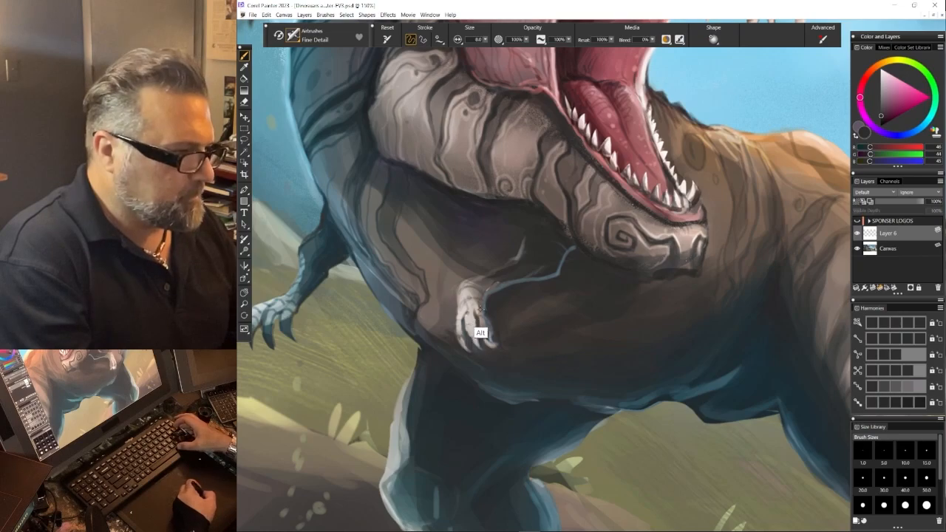
alt+click(498, 288)
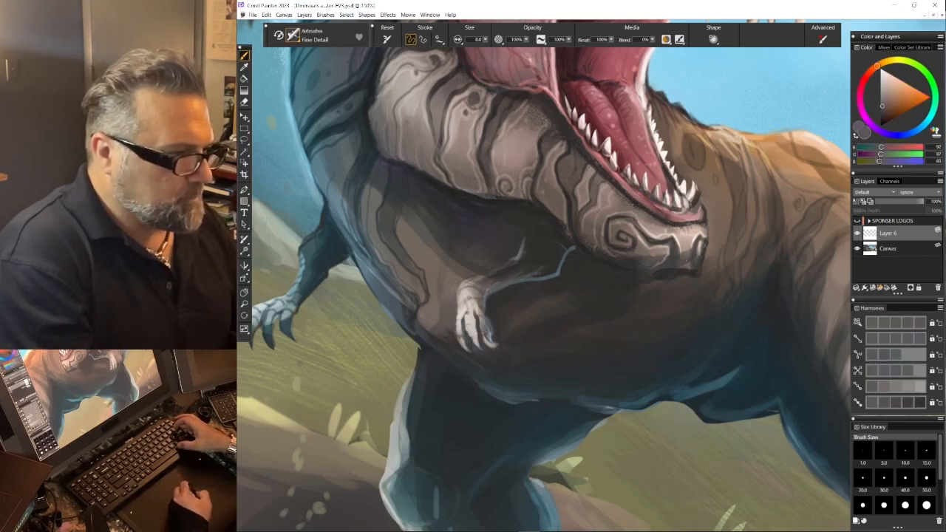
alt+click(549, 286)
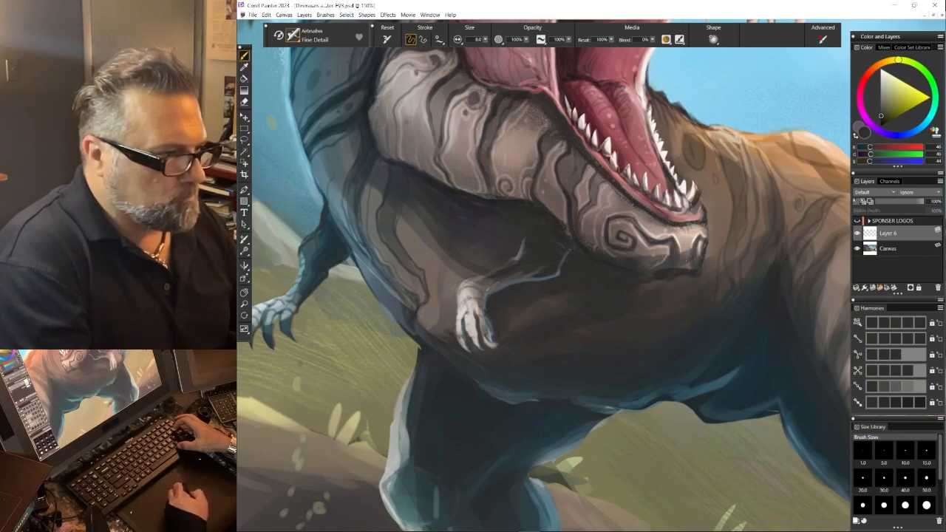
alt+click(521, 300)
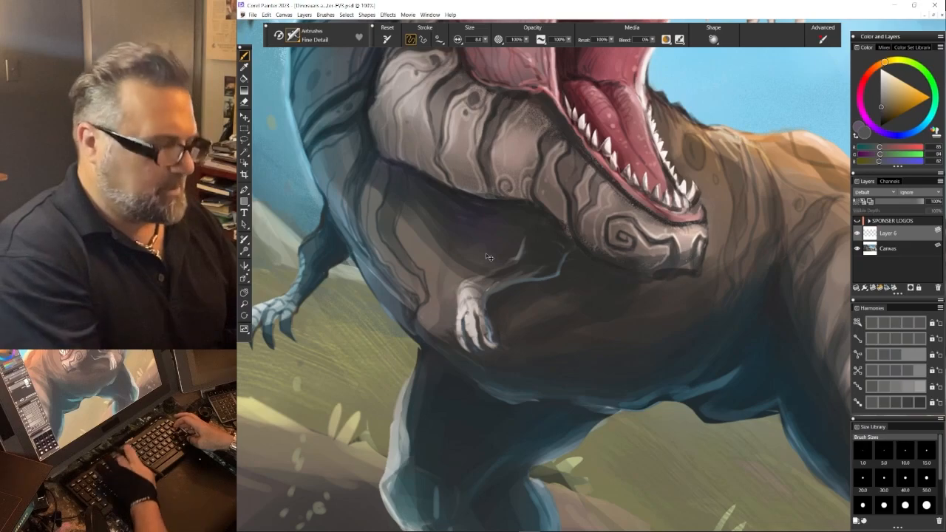
Examine the whole painting, followed by the dinosaur's tail and the warrior's shield, face and upper body up close
key(ctrl+minus)
key(ctrl+minus)
key(ctrl+minus)
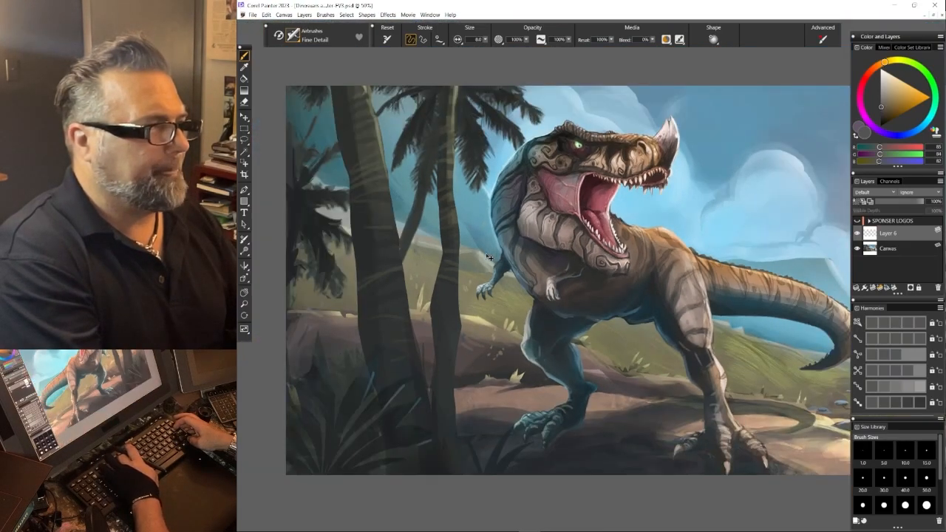
key(ctrl+minus)
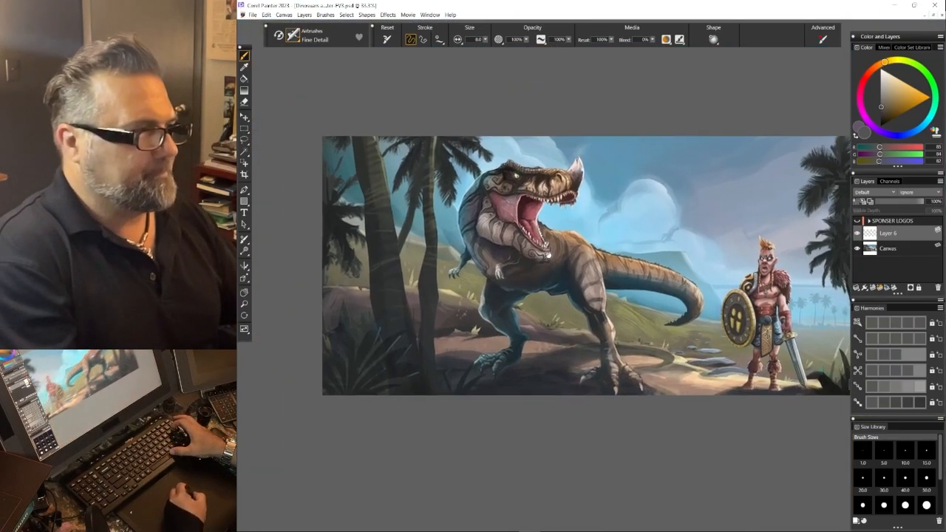
key(ctrl+plus)
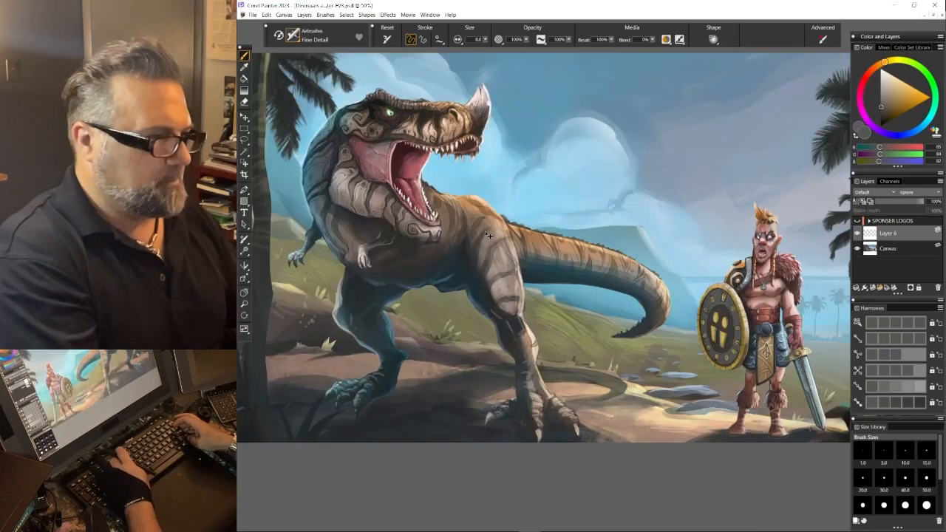
key(ctrl+plus)
key(ctrl+plus)
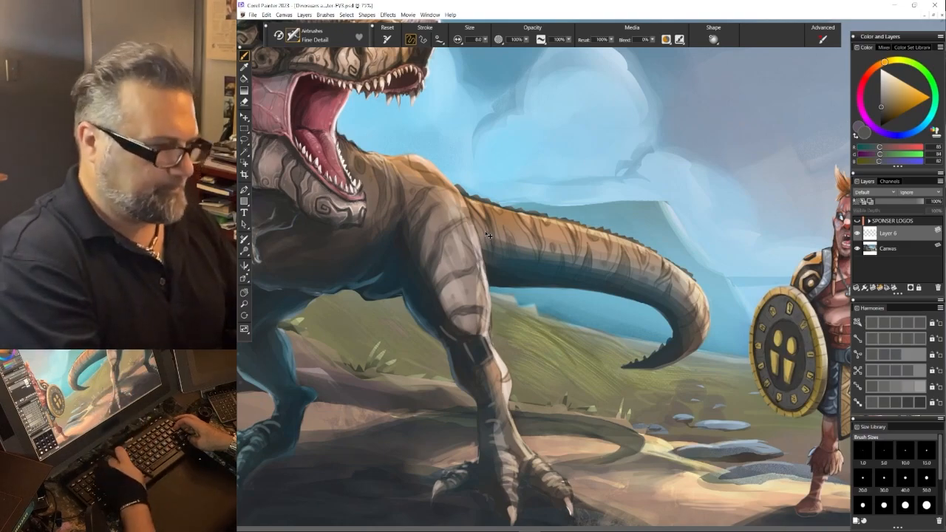
key(ctrl+plus)
key(ctrl+plus)
drag(633, 281, 452, 239)
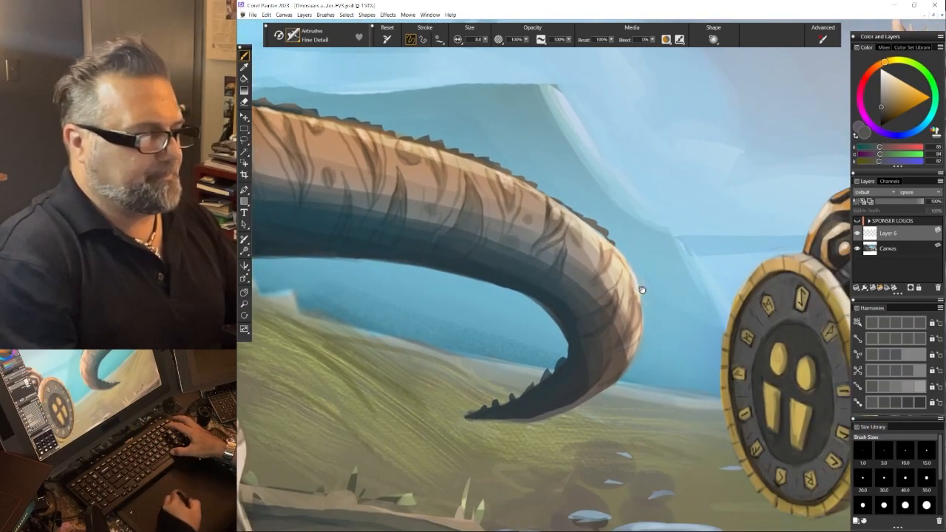
drag(669, 303, 518, 273)
drag(574, 265, 488, 283)
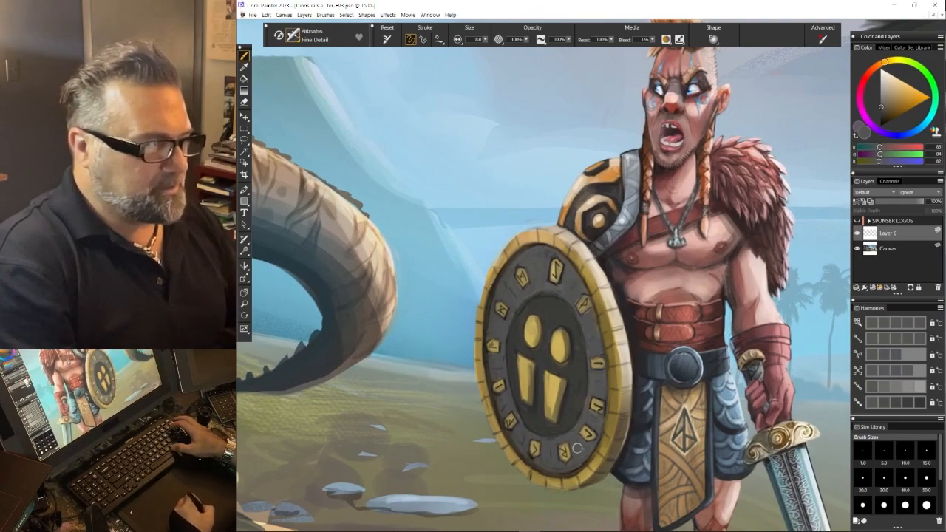
drag(634, 392, 576, 428)
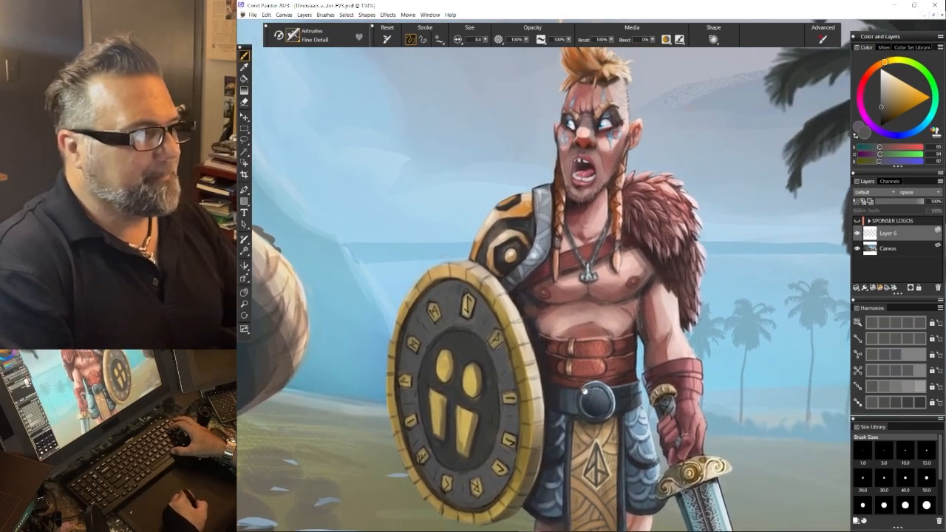
drag(577, 303, 575, 371)
key(ctrl+plus)
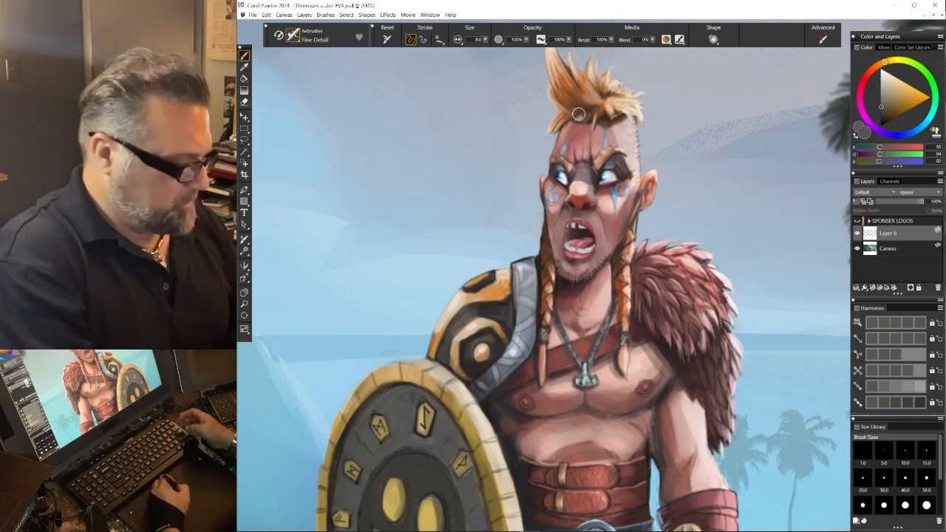
Sample a blond tone from the warrior's mohawk and lighten it to a pale cream for hair highlights
alt+click(554, 84)
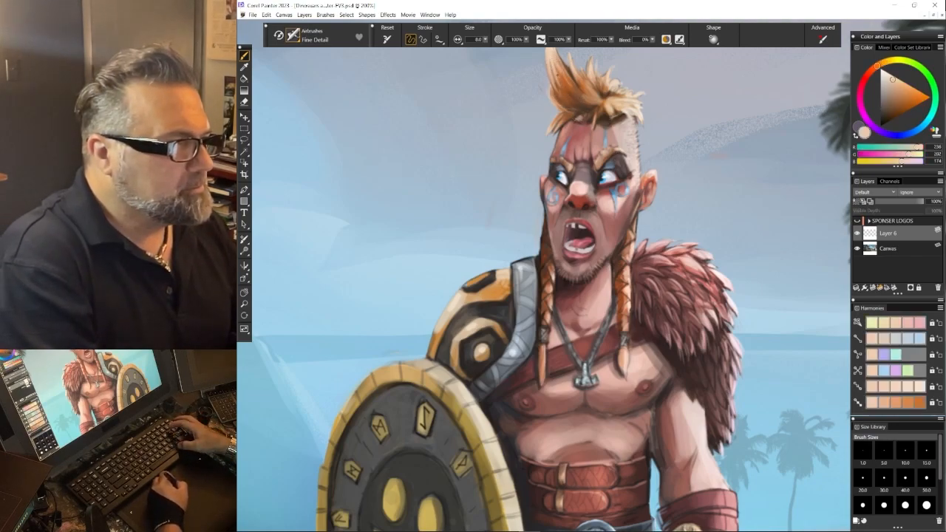
click(885, 62)
click(890, 76)
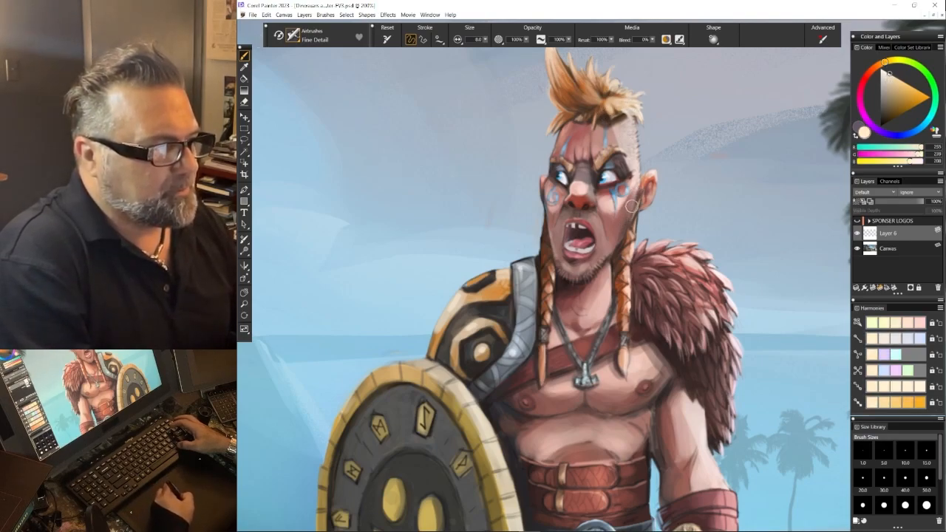
Switch to the Oils: Bravura Brushy brush at size 13 and sample pink tones from the warrior's forehead and fur cape
alt+click(613, 157)
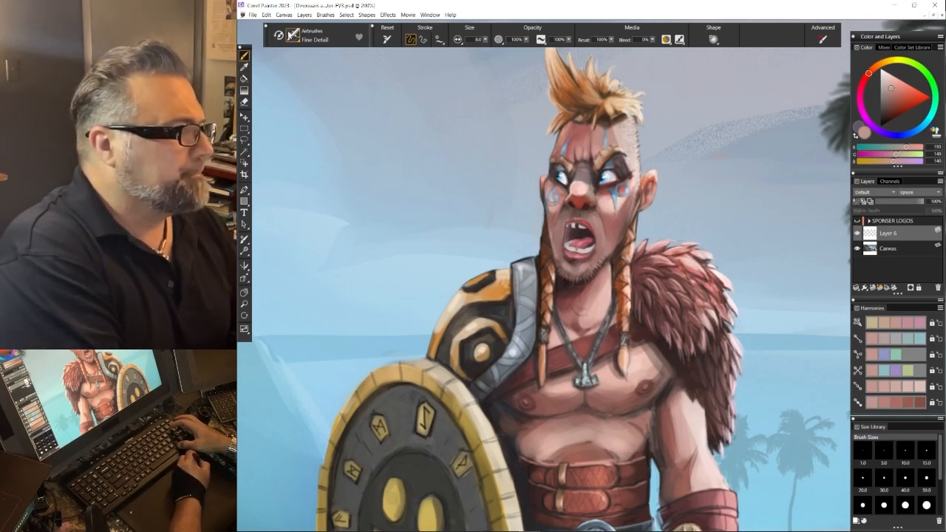
click(290, 34)
click(320, 107)
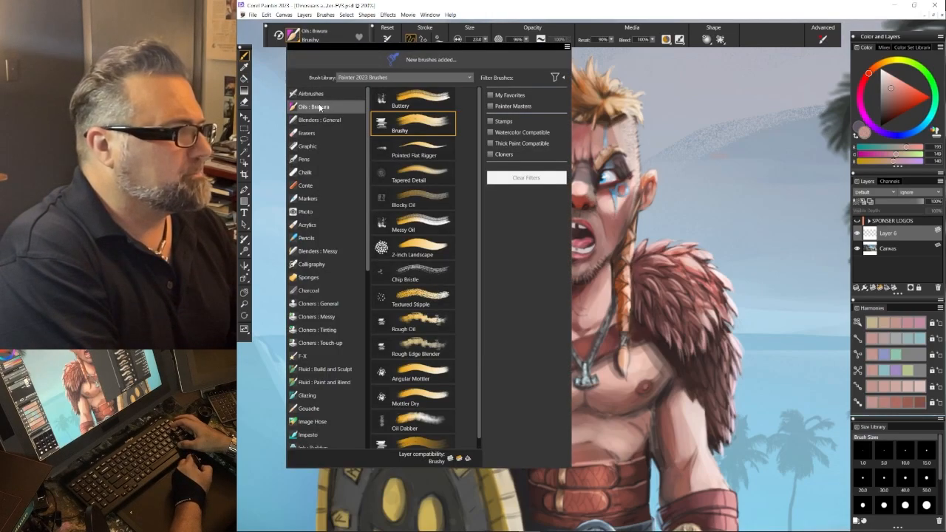
click(620, 139)
key(bracketleft)
key(bracketleft)
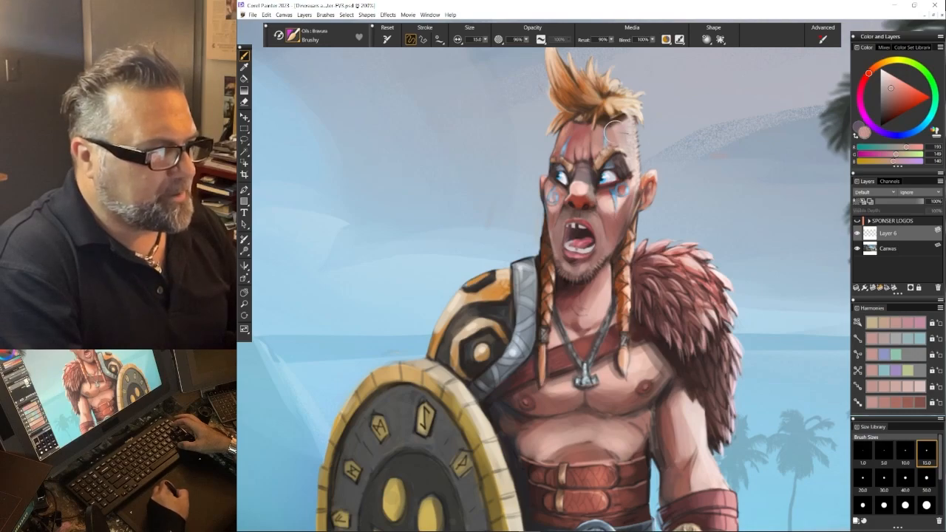
key(bracketleft)
key(bracketleft)
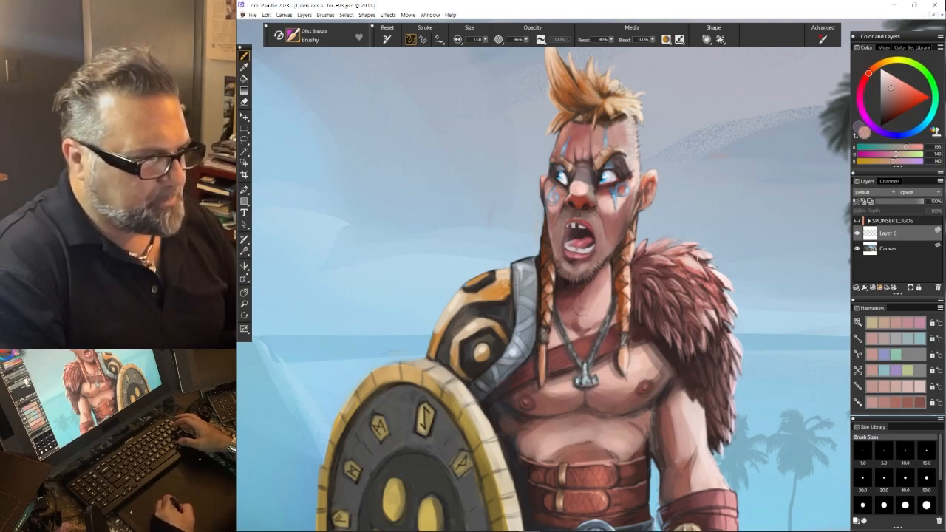
alt+click(701, 269)
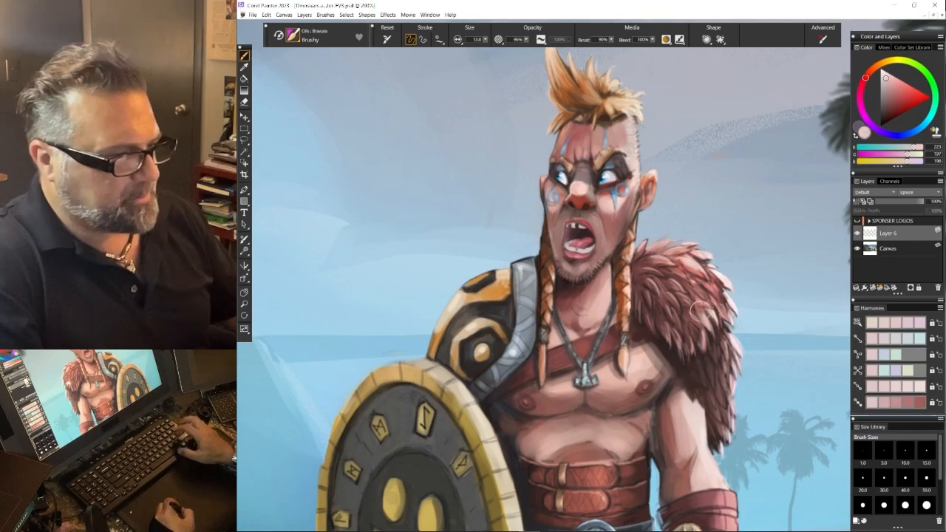
drag(667, 377, 677, 314)
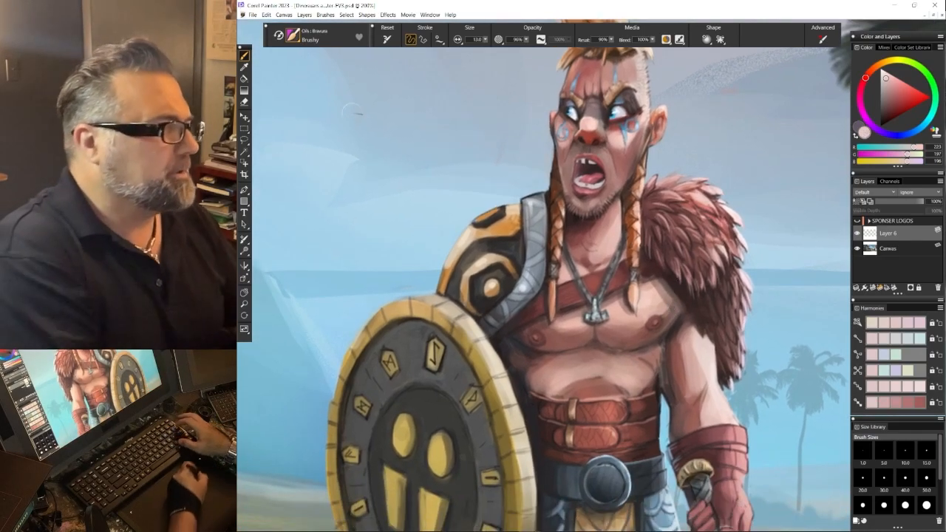
Switch to the Airbrushes Fine Detail brush at size 4 and sample a dark brown beside the warrior's shield-side braid
click(290, 42)
click(310, 94)
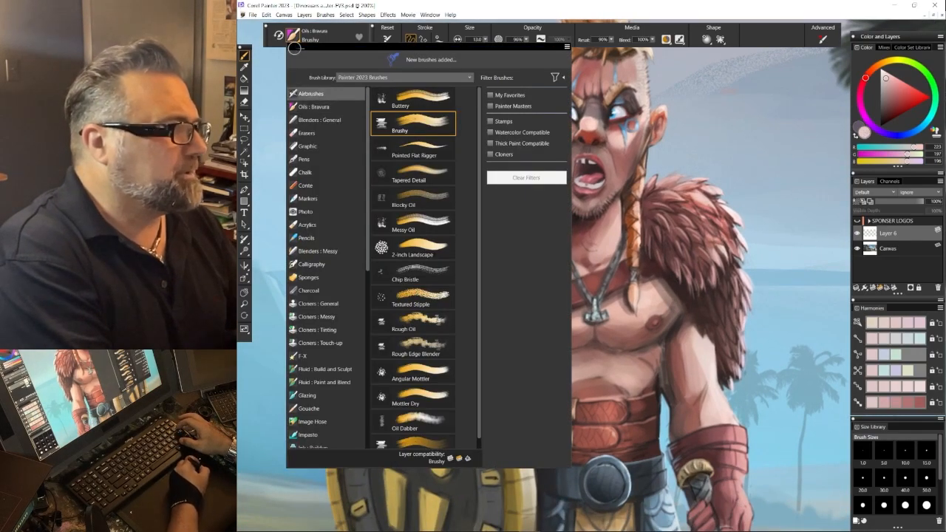
click(584, 270)
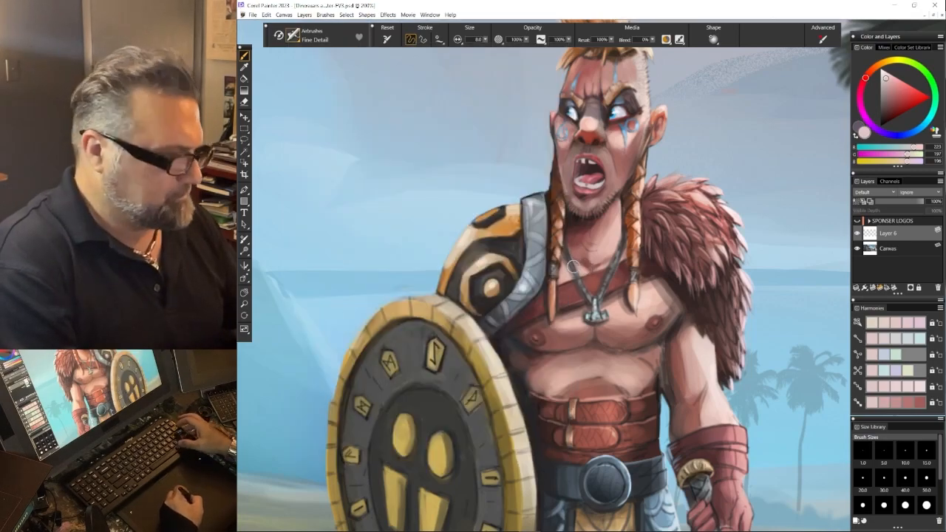
alt+click(565, 248)
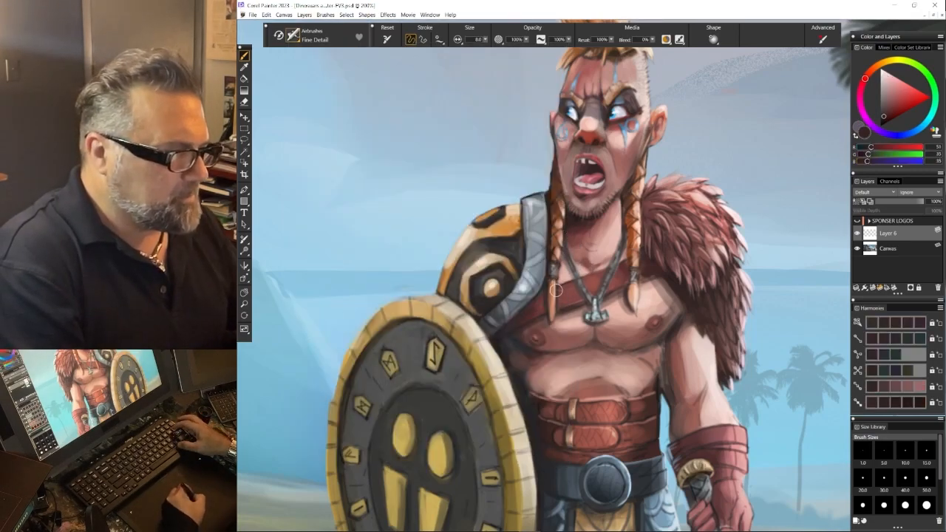
key(bracketleft)
key(bracketleft)
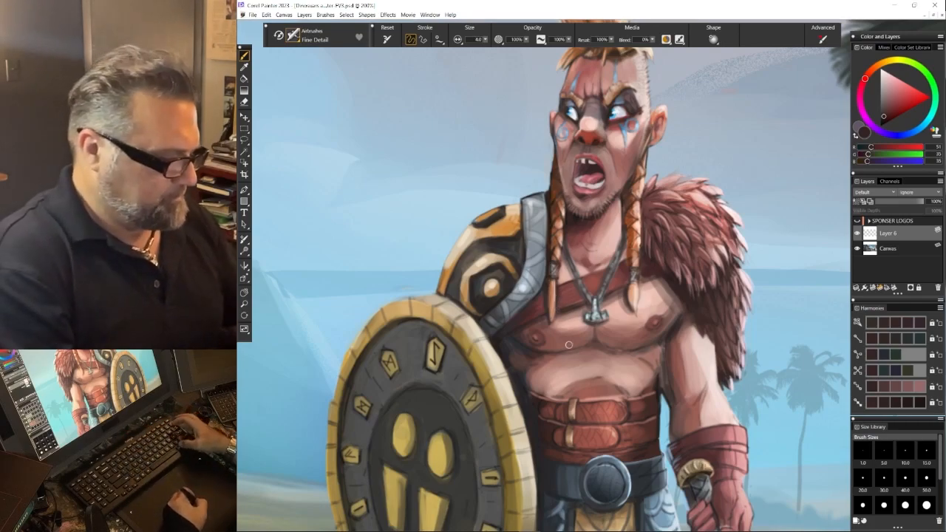
Repaint the tip of the shield-side braid with sampled orange-brown tones and pick a pale peach for its highlights
key(alt)
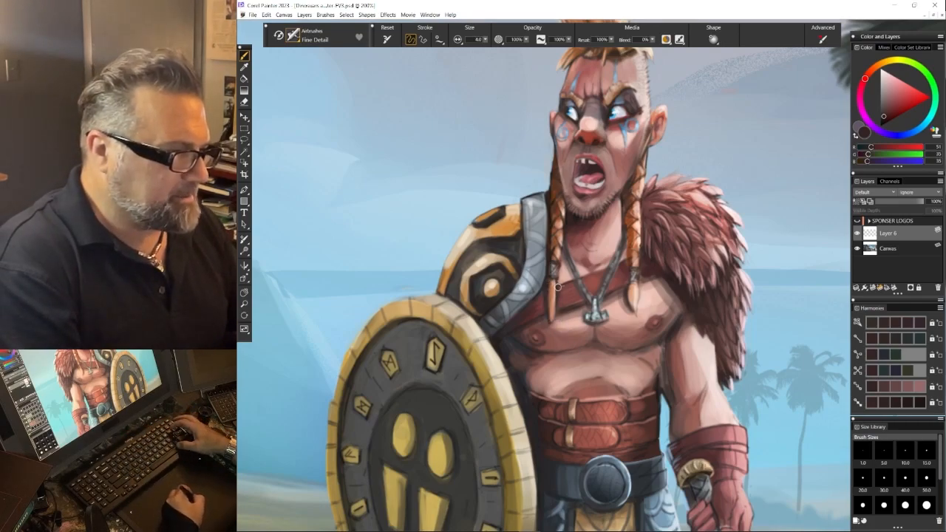
alt+click(556, 286)
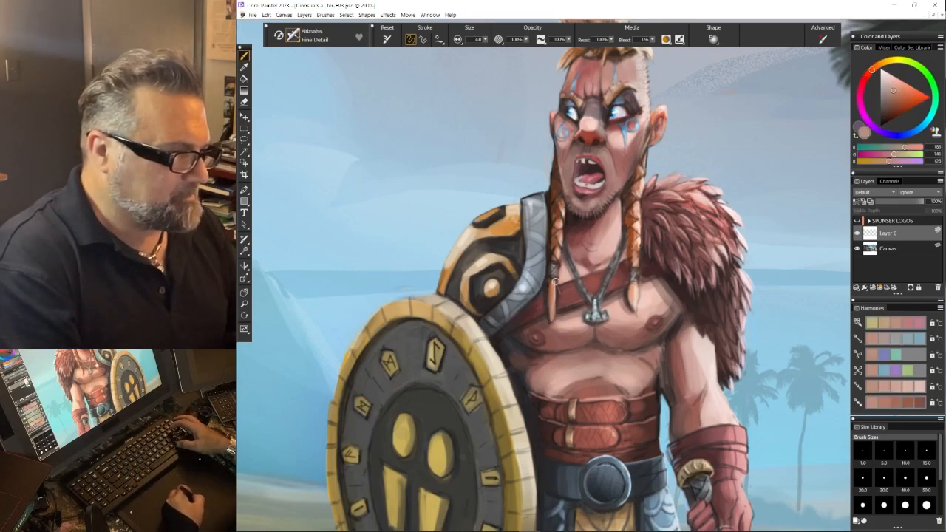
alt+click(554, 318)
alt+click(553, 295)
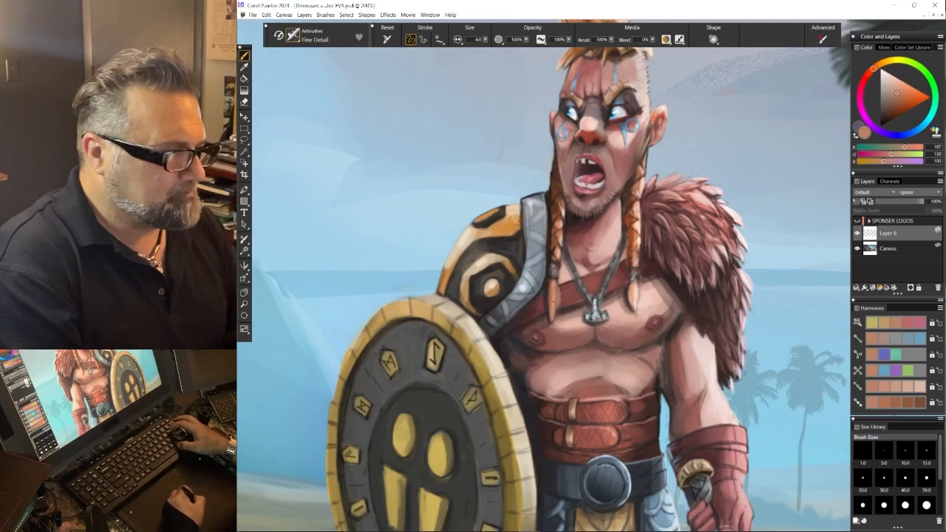
click(892, 76)
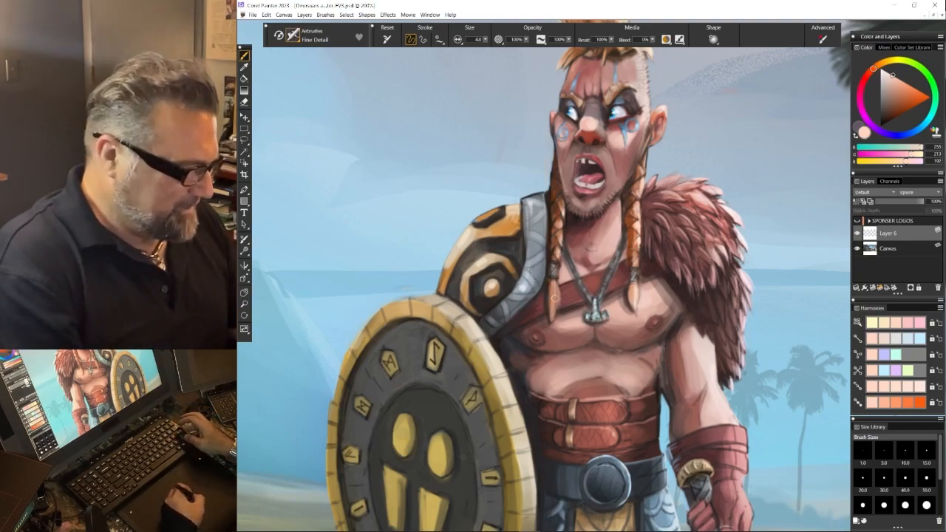
Refine the shield-side braid and its tip with sampled browns and dark shadow tones, and select a light peach highlight color
alt+click(549, 285)
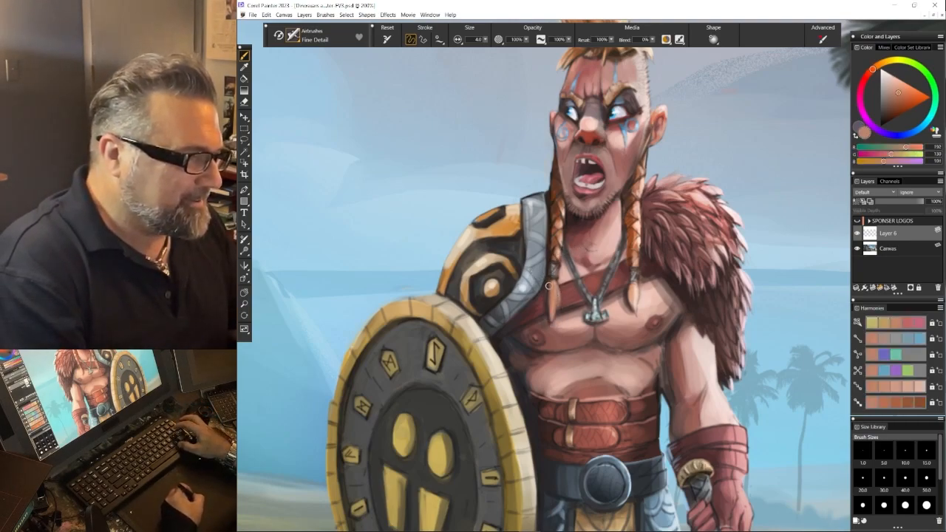
alt+click(548, 326)
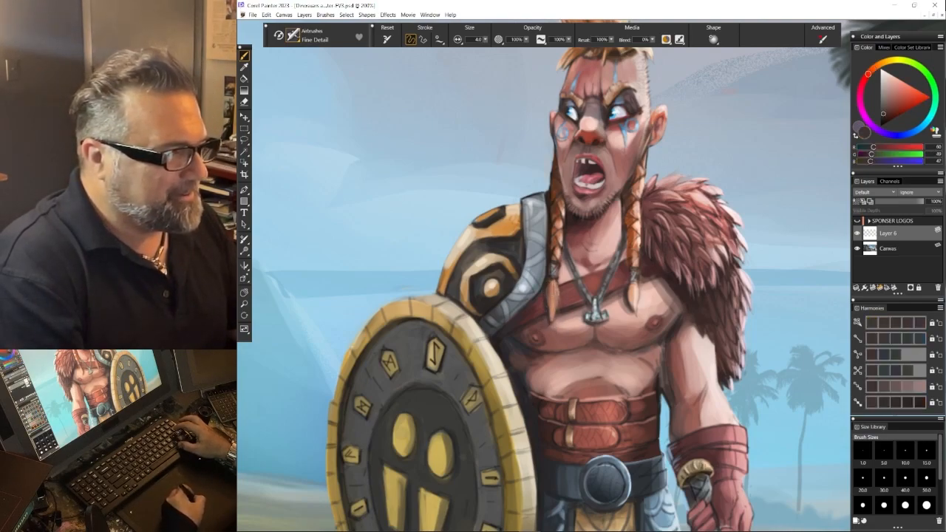
alt+click(550, 334)
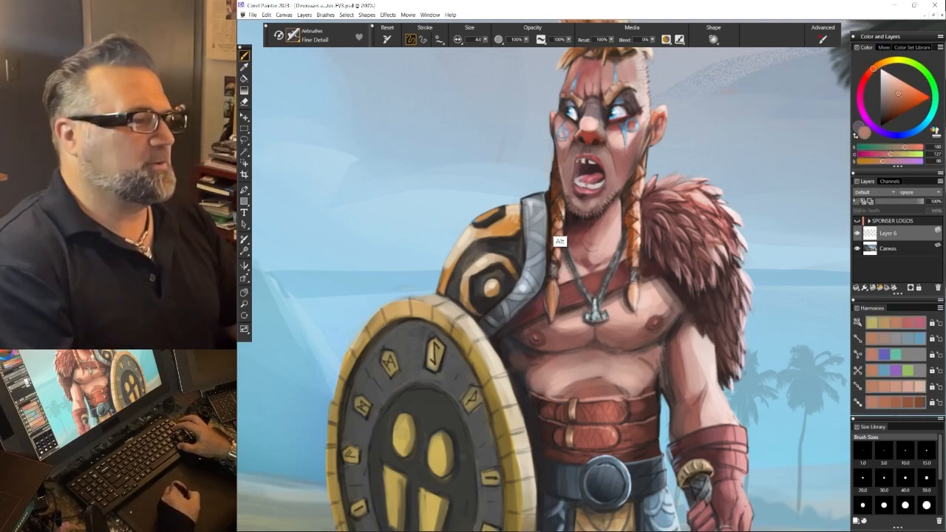
alt+click(562, 236)
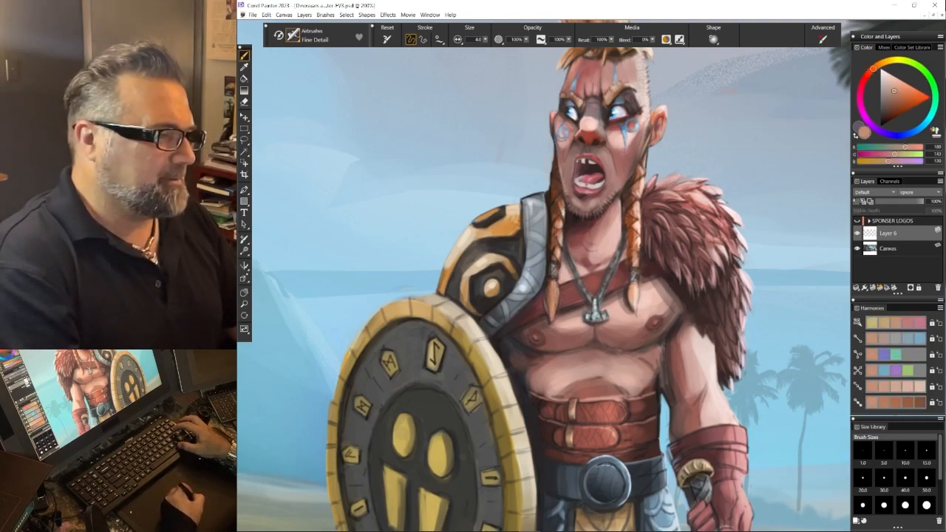
alt+click(559, 315)
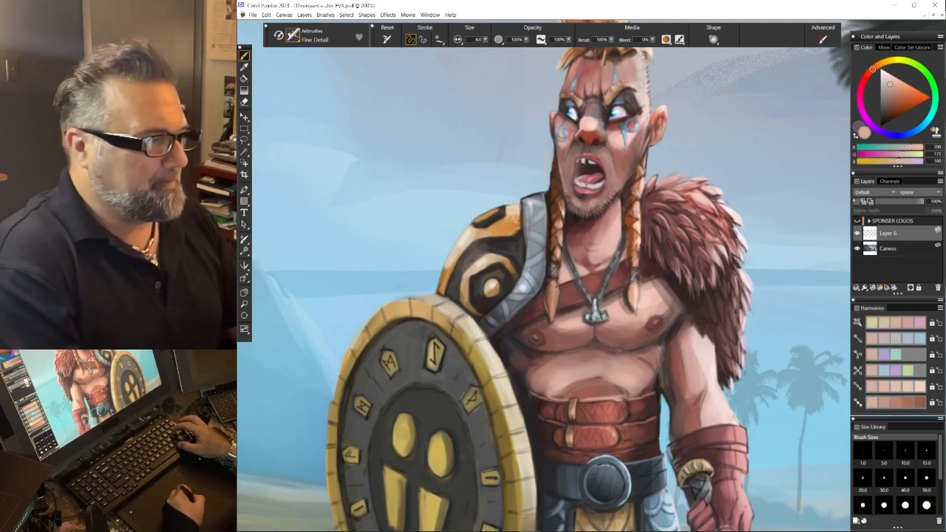
click(891, 73)
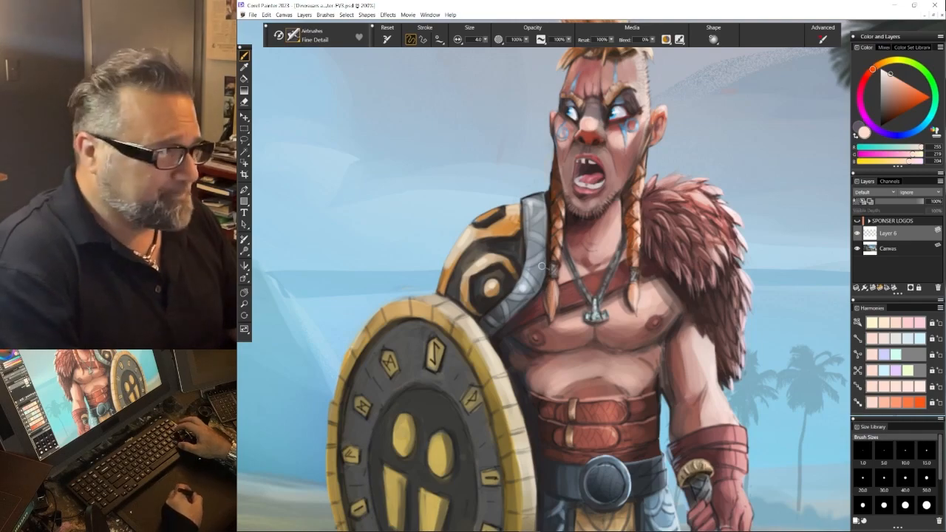
Review the warrior and the full composition, briefly showing the SPONSER LOGOS group and hiding it again
key(ctrl+minus)
key(ctrl+minus)
key(ctrl+minus)
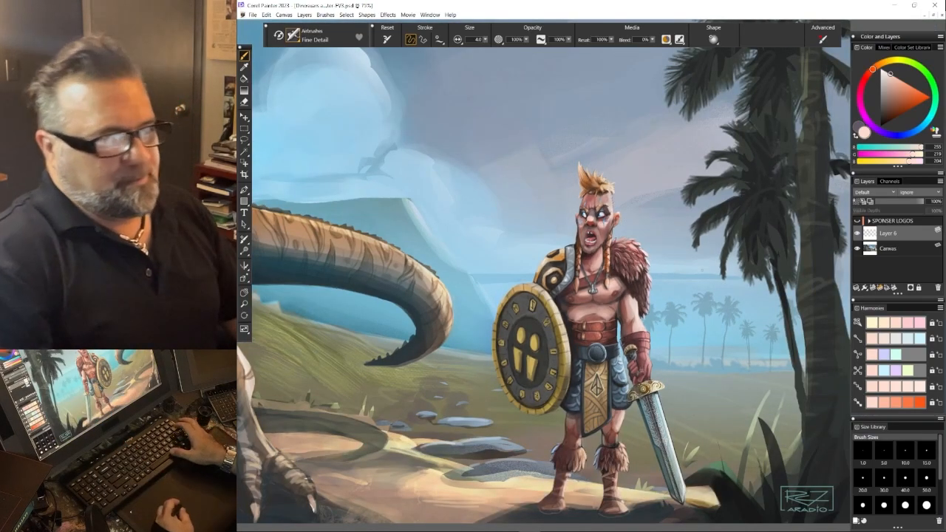
mouse_move(662, 356)
mouse_down()
mouse_move(659, 262)
mouse_move(661, 363)
mouse_up()
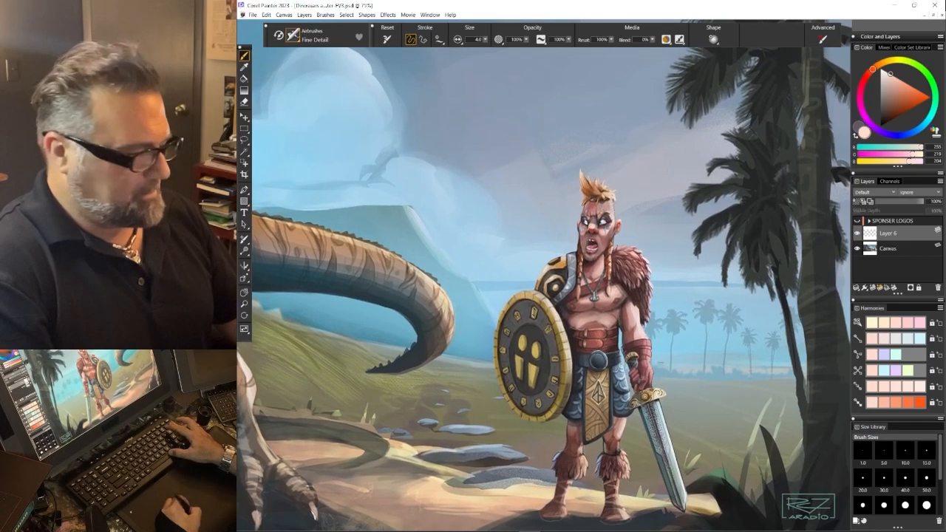
key(ctrl+minus)
key(ctrl+minus)
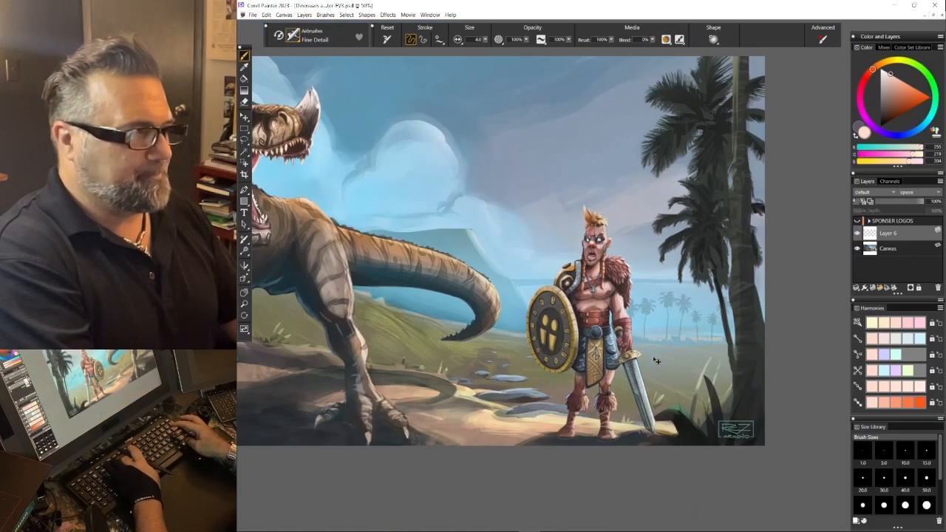
drag(656, 360, 833, 381)
click(857, 221)
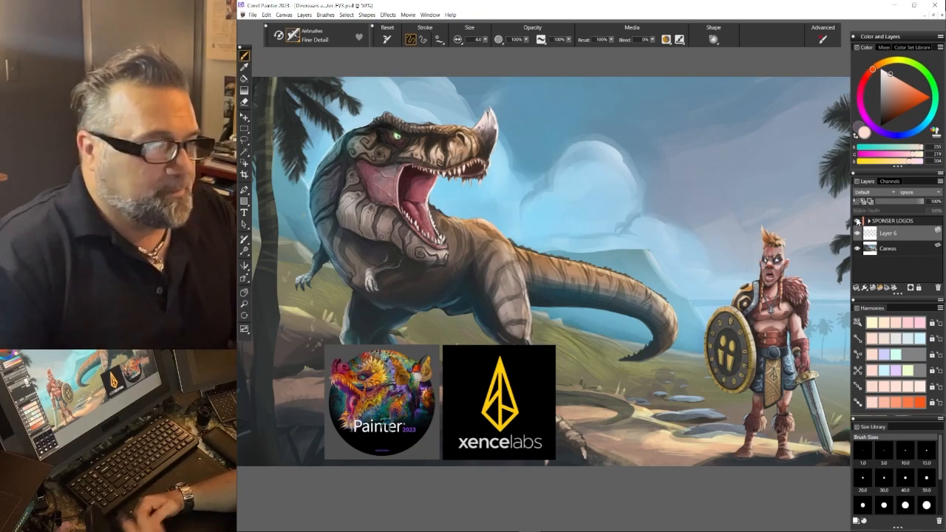
click(858, 221)
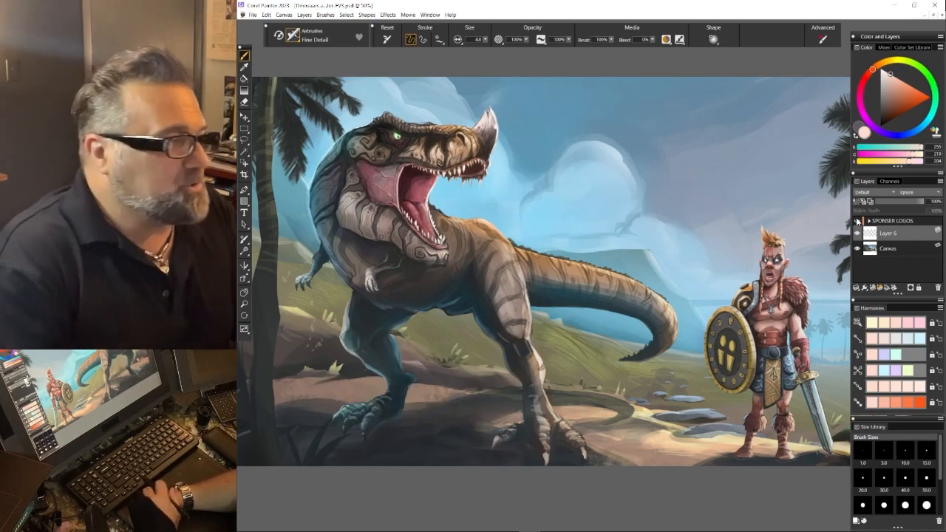